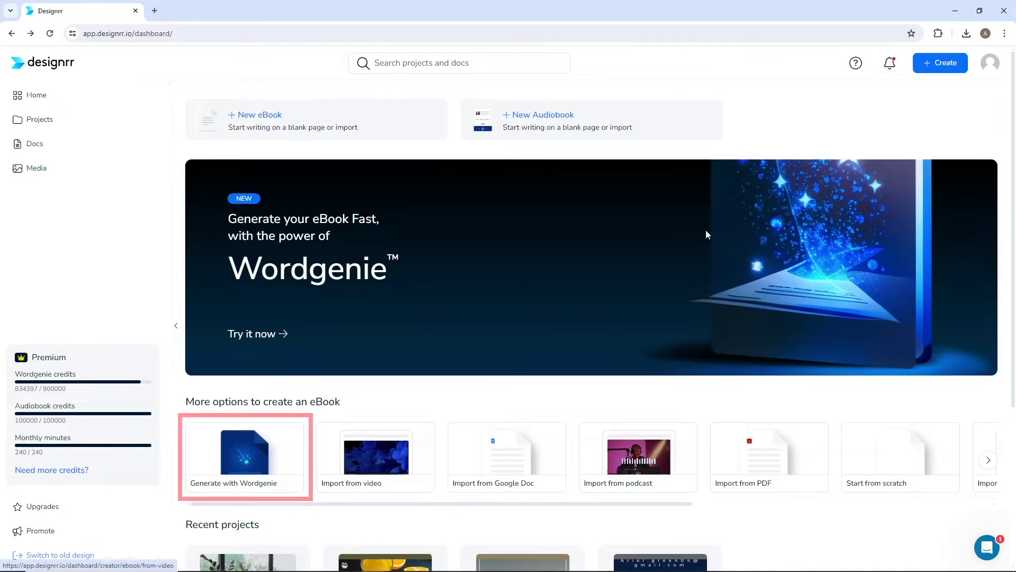
- Start a new project from the Designrr dashboard with the Create button
{"action": "left_click", "coordinate": [945, 62]}
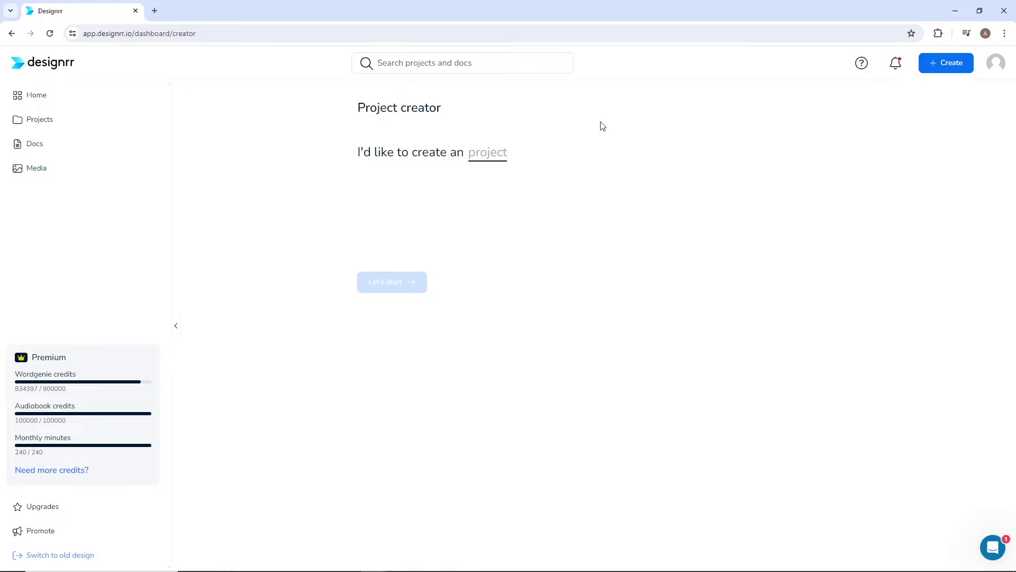
- Make the project an eBook published as PDF and generated with Wordgenie
{"action": "left_click", "coordinate": [480, 156]}
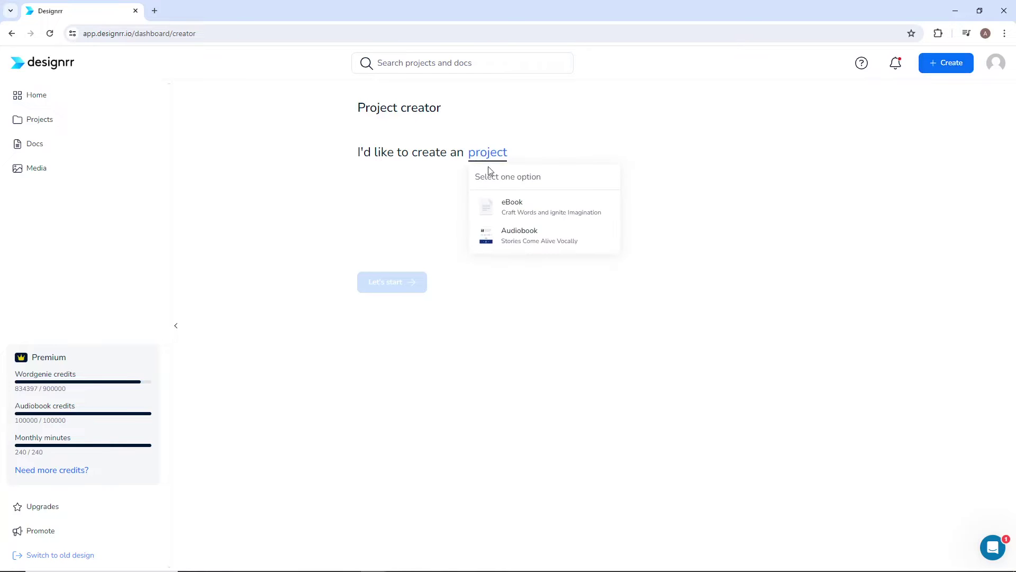
{"action": "left_click", "coordinate": [508, 217]}
{"action": "left_click", "coordinate": [650, 155]}
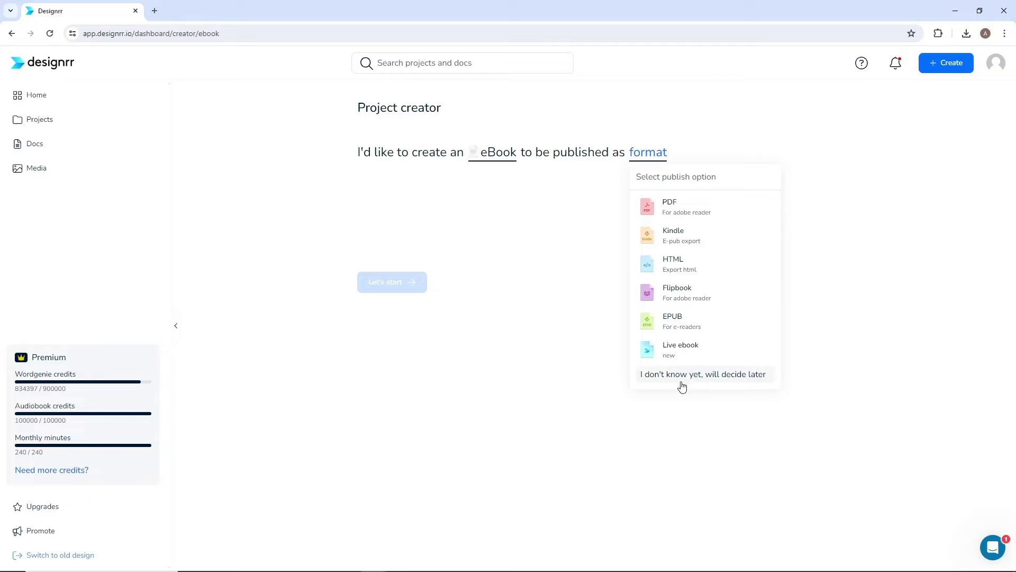
{"action": "left_click", "coordinate": [681, 208]}
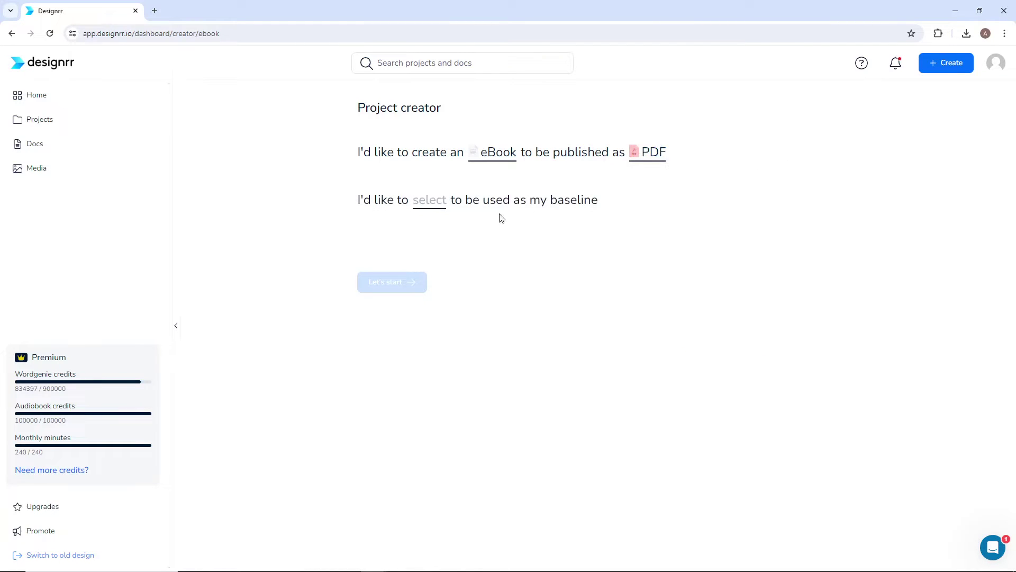
{"action": "left_click", "coordinate": [435, 209]}
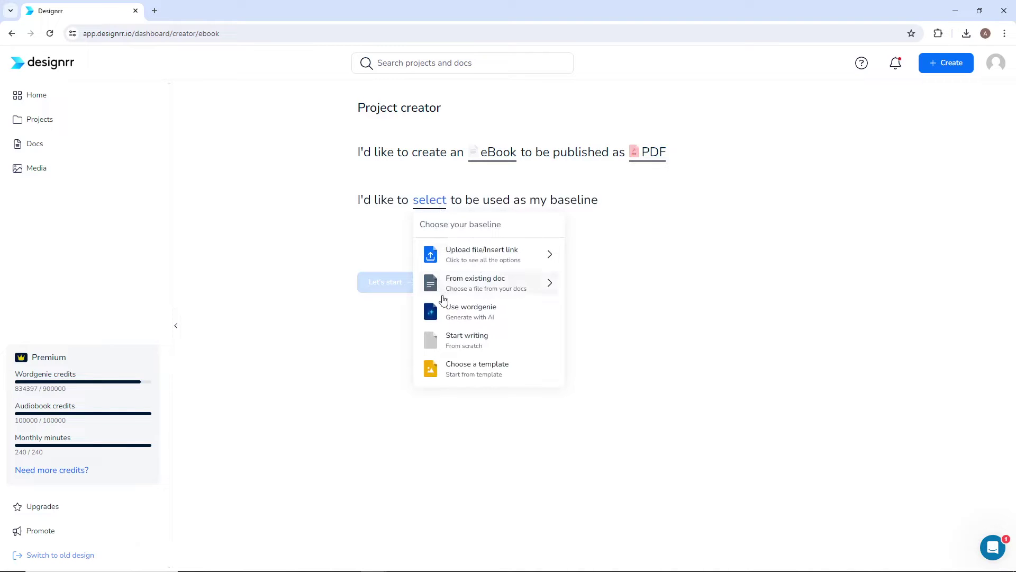
{"action": "left_click", "coordinate": [505, 313]}
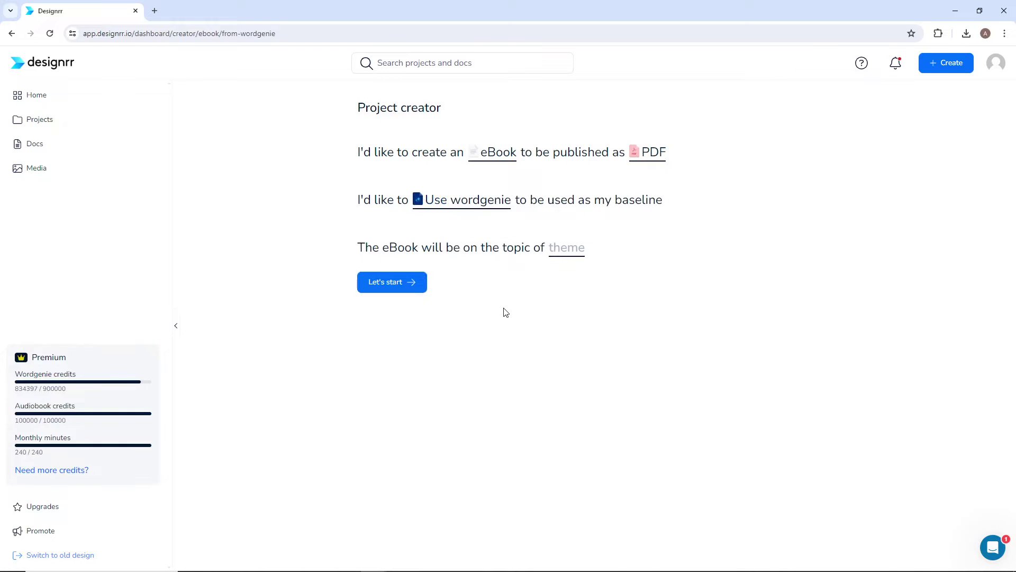
- Add the Finance Mortgage and Real Estate topic themes, then launch the Wordgenie wizard
{"action": "left_click", "coordinate": [571, 257]}
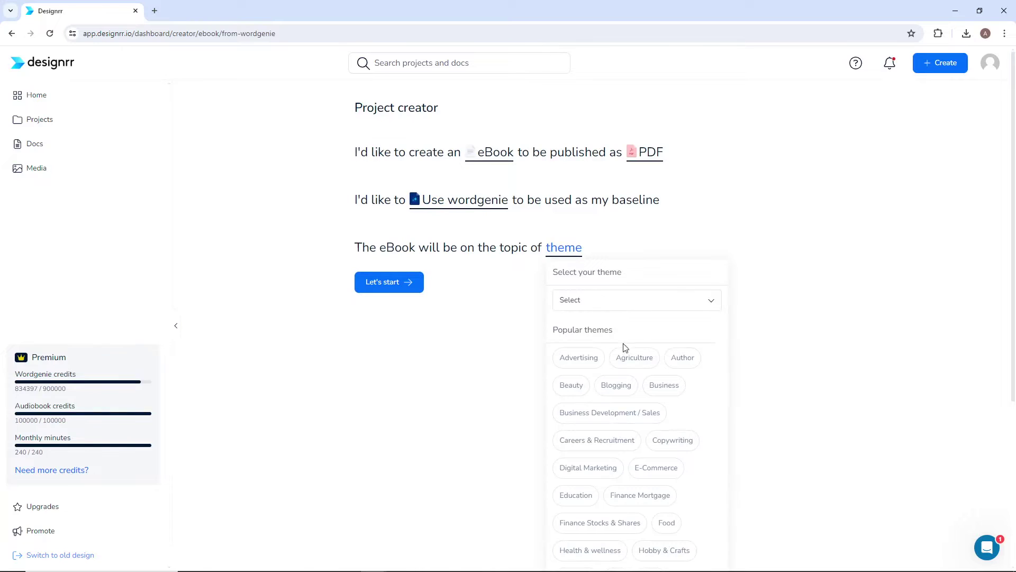
{"action": "scroll", "coordinate": [648, 371], "scroll_direction": "down", "scroll_amount": 2}
{"action": "left_click", "coordinate": [639, 389]}
{"action": "scroll", "coordinate": [695, 475], "scroll_direction": "down", "scroll_amount": 2}
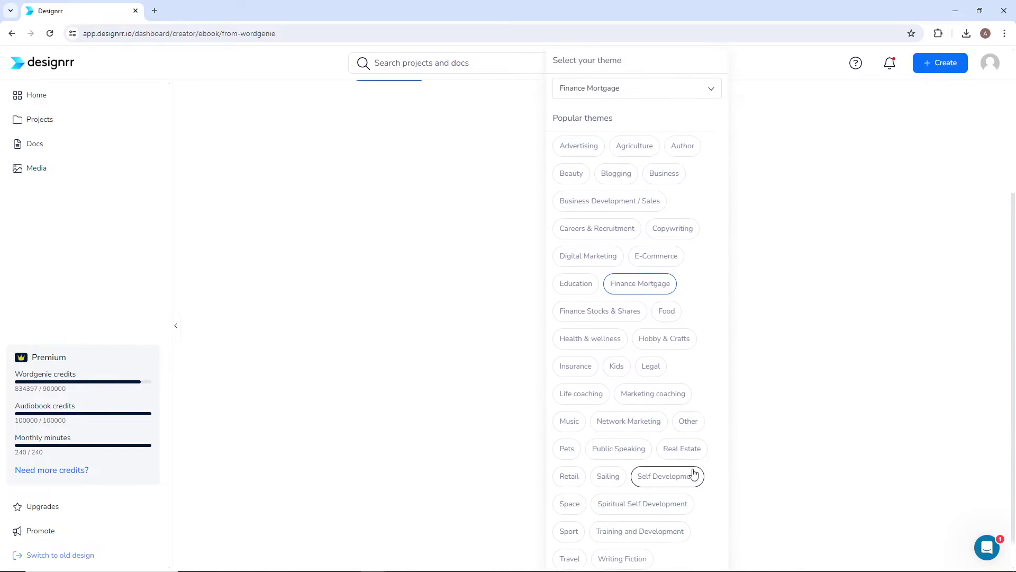
{"action": "left_click", "coordinate": [693, 453]}
{"action": "scroll", "coordinate": [719, 433], "scroll_direction": "down", "scroll_amount": 1}
{"action": "scroll", "coordinate": [718, 433], "scroll_direction": "up", "scroll_amount": 5}
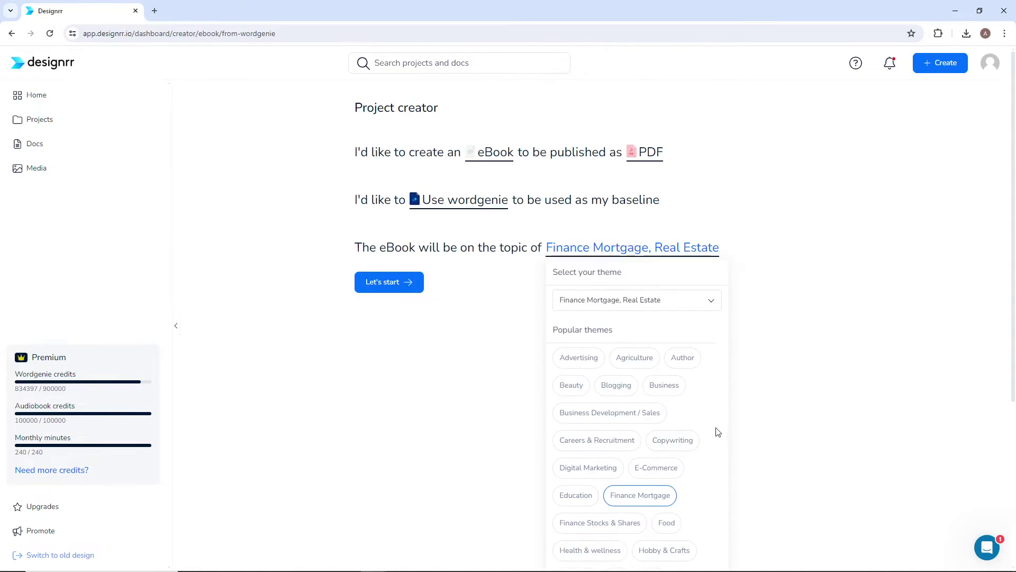
{"action": "left_click", "coordinate": [450, 312]}
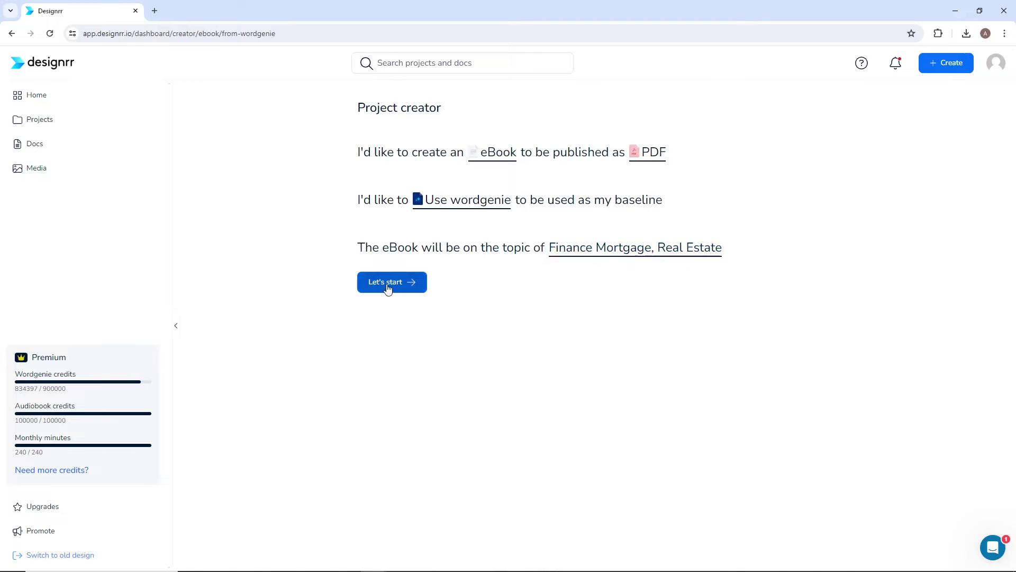
{"action": "left_click", "coordinate": [390, 288]}
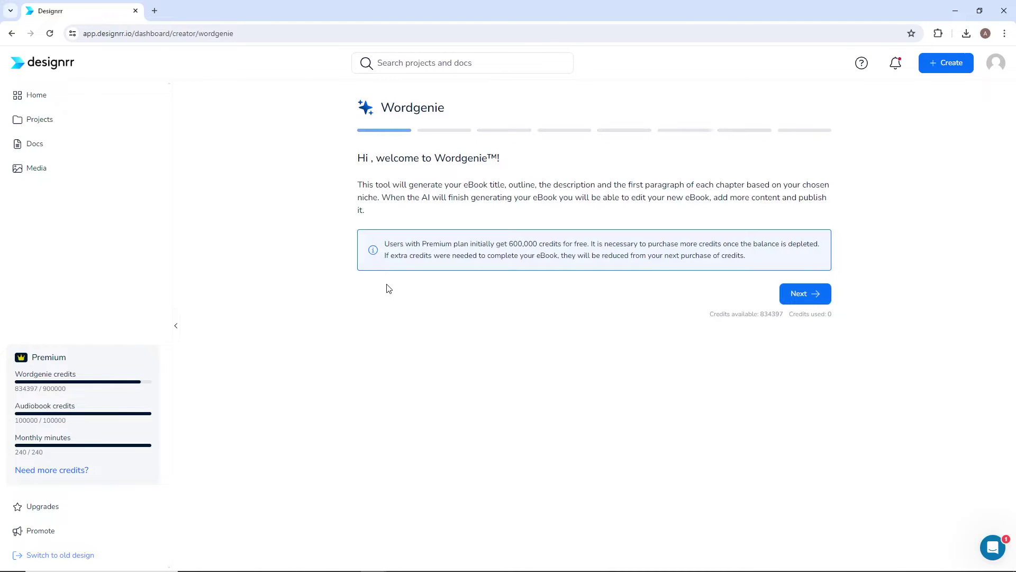
- Enter the topic 'real estate, finance, mortgage, rental property' and keep English
{"action": "left_click", "coordinate": [797, 295]}
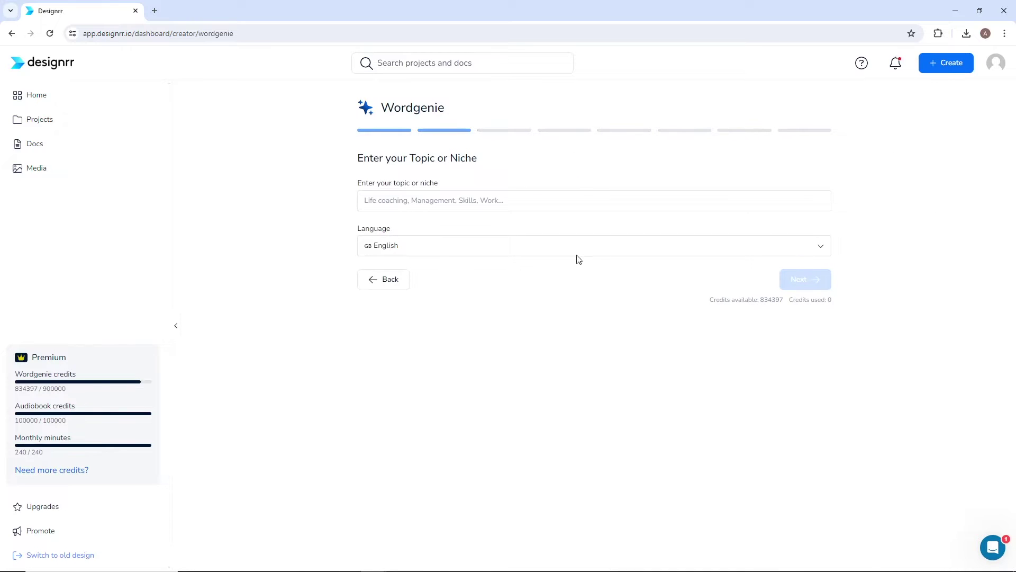
{"action": "left_click", "coordinate": [499, 200]}
{"action": "type", "text": "real estate, finance"}
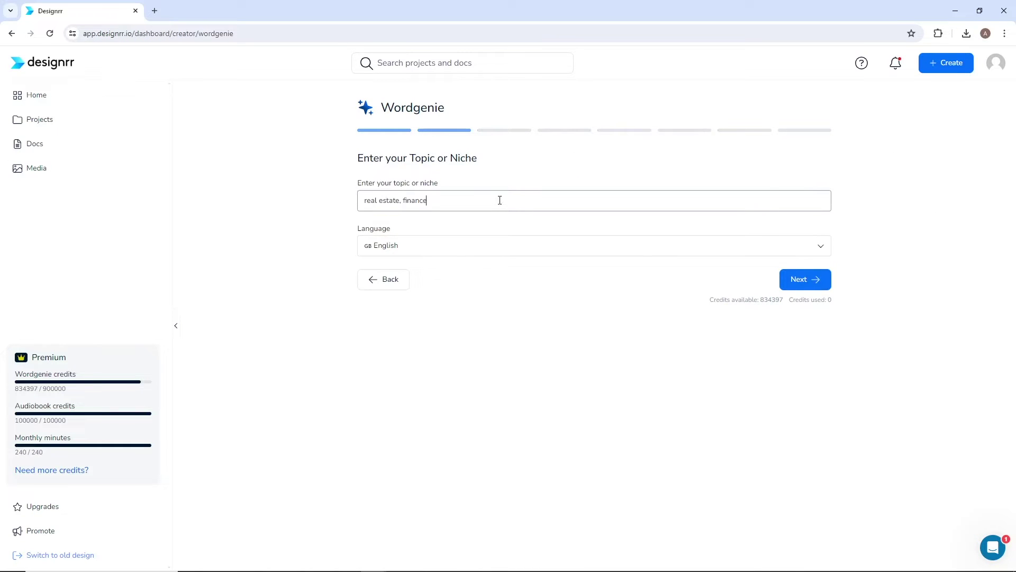
{"action": "type", "text": ", mortgage, rental property"}
{"action": "left_click", "coordinate": [500, 246]}
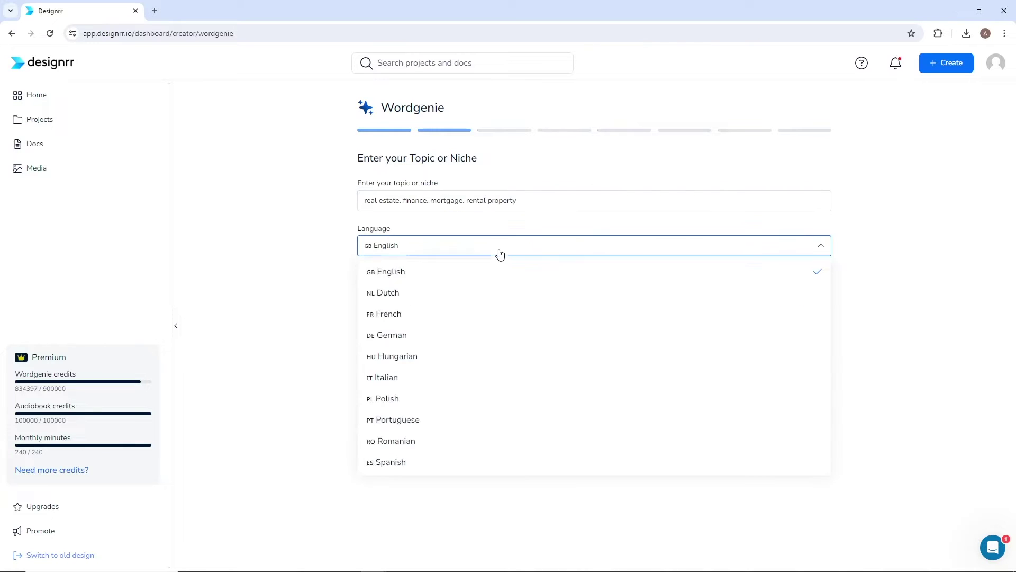
{"action": "left_click", "coordinate": [500, 253]}
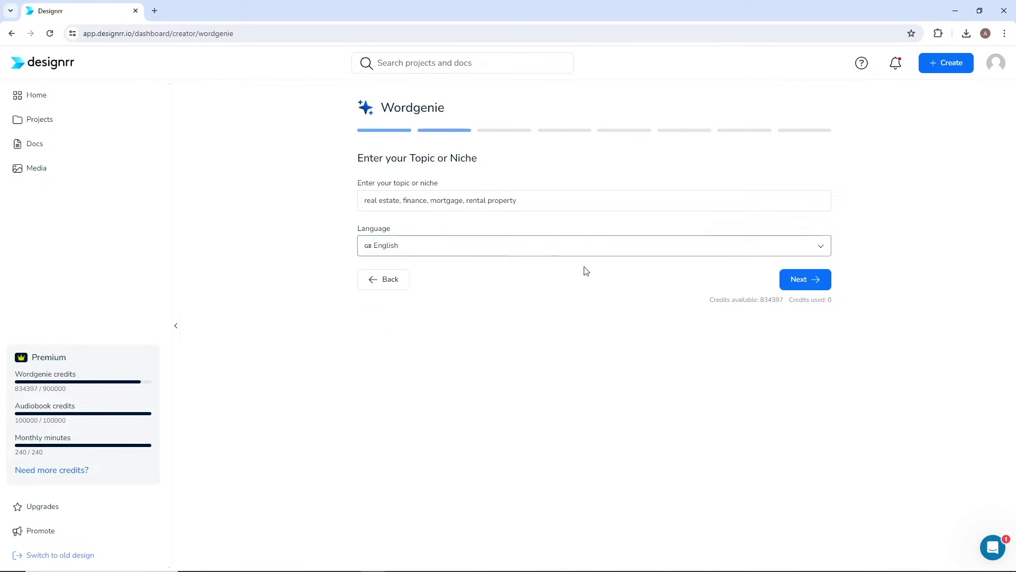
- Pick the Real estate flipping and renovation and rental property marketing sub-niches
{"action": "left_click", "coordinate": [815, 279]}
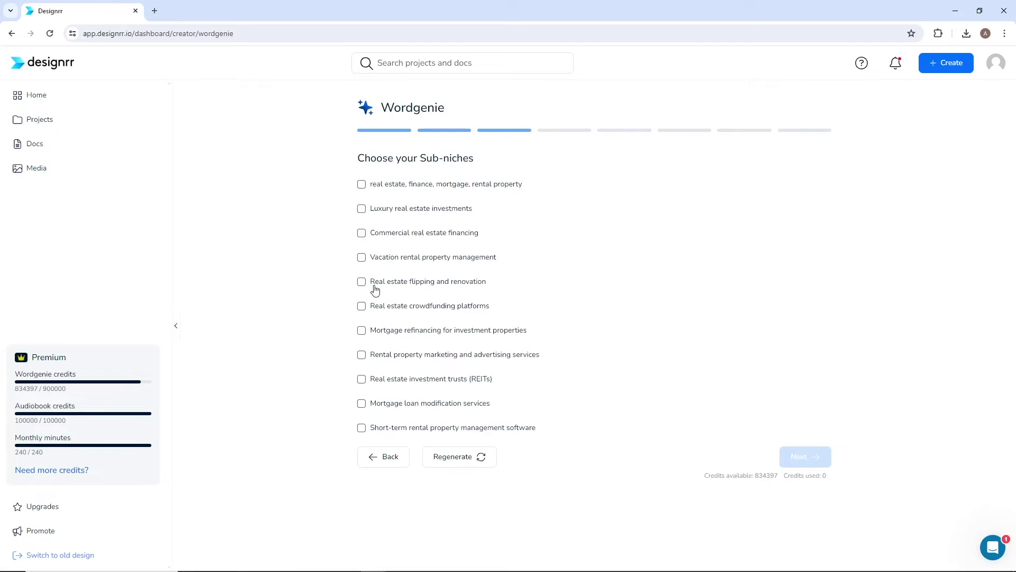
{"action": "left_click", "coordinate": [362, 282]}
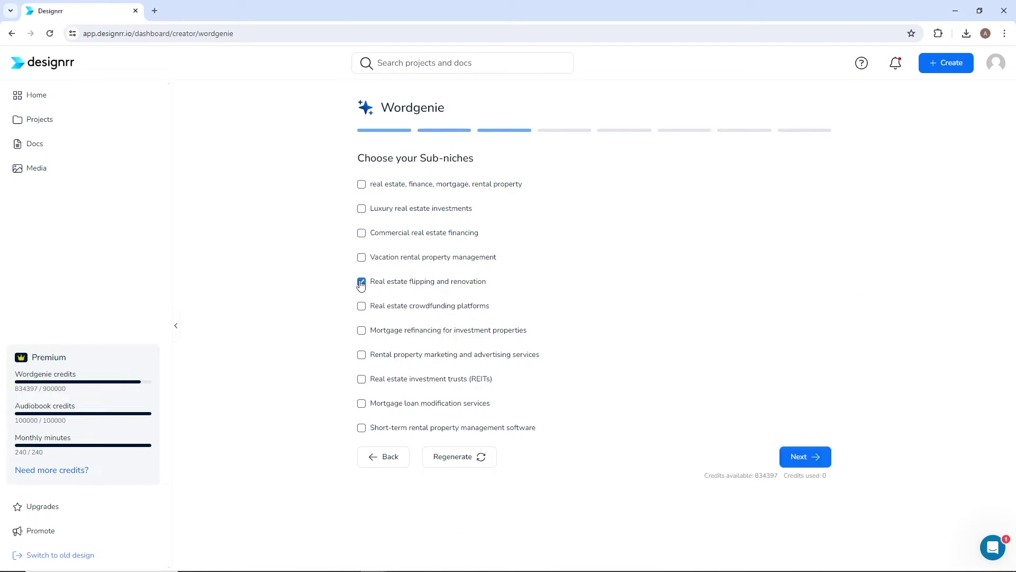
{"action": "left_click", "coordinate": [362, 355]}
{"action": "left_click", "coordinate": [816, 456]}
- Set the target audience to real estate agents
{"action": "left_click", "coordinate": [481, 214]}
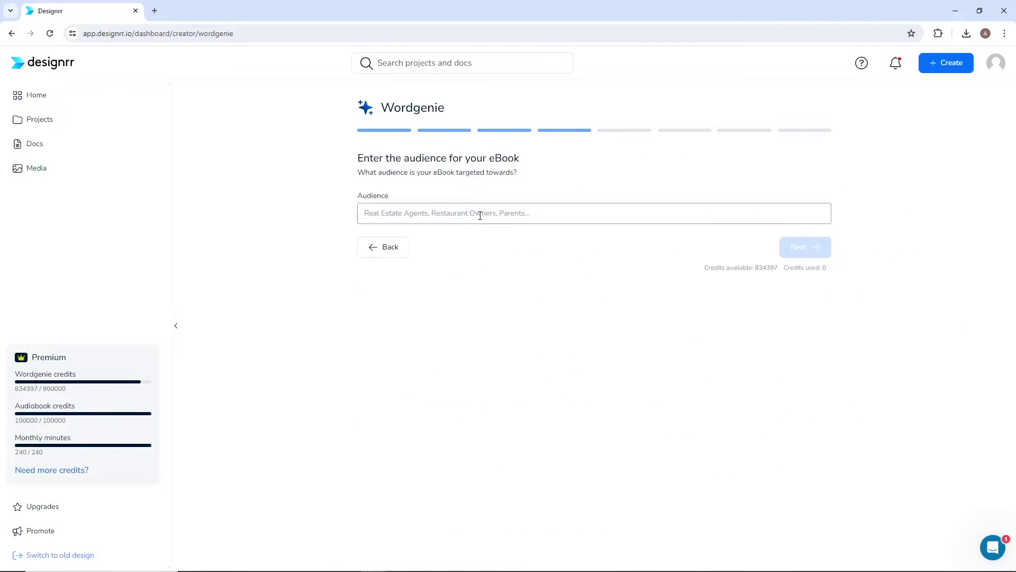
{"action": "type", "text": "real estate agents, entrepreneurs"}
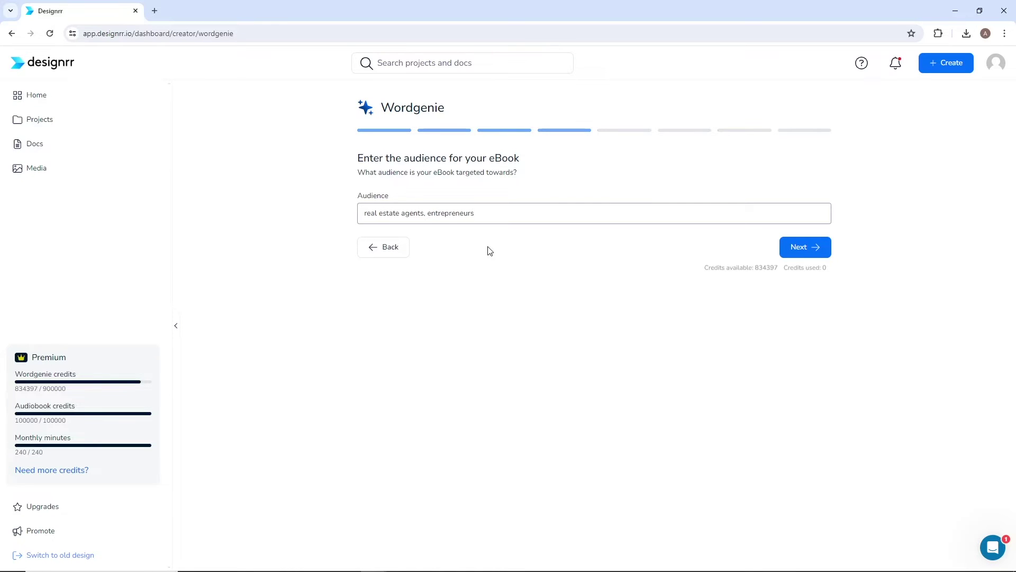
{"action": "left_click", "coordinate": [815, 247]}
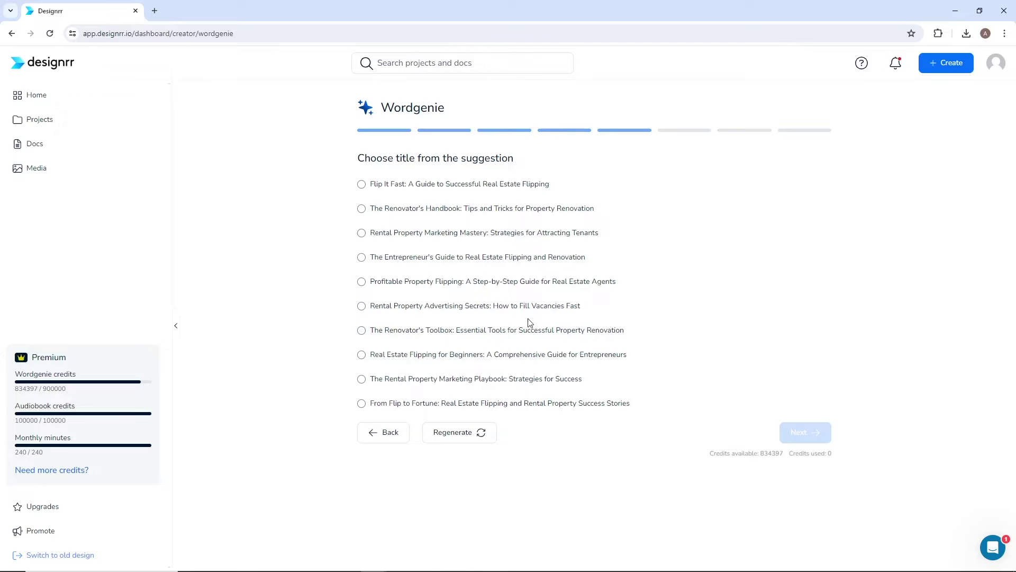
- Choose the title 'Property Profit: How to Make Money Flipping Houses' and an Educational tone
{"action": "left_click", "coordinate": [449, 434]}
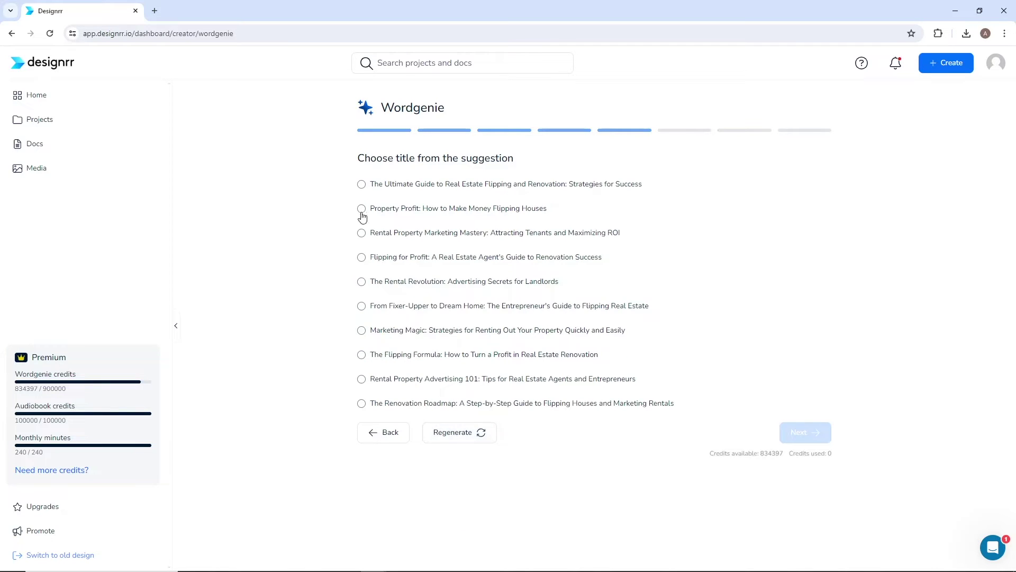
{"action": "left_click", "coordinate": [362, 208]}
{"action": "left_click", "coordinate": [796, 433]}
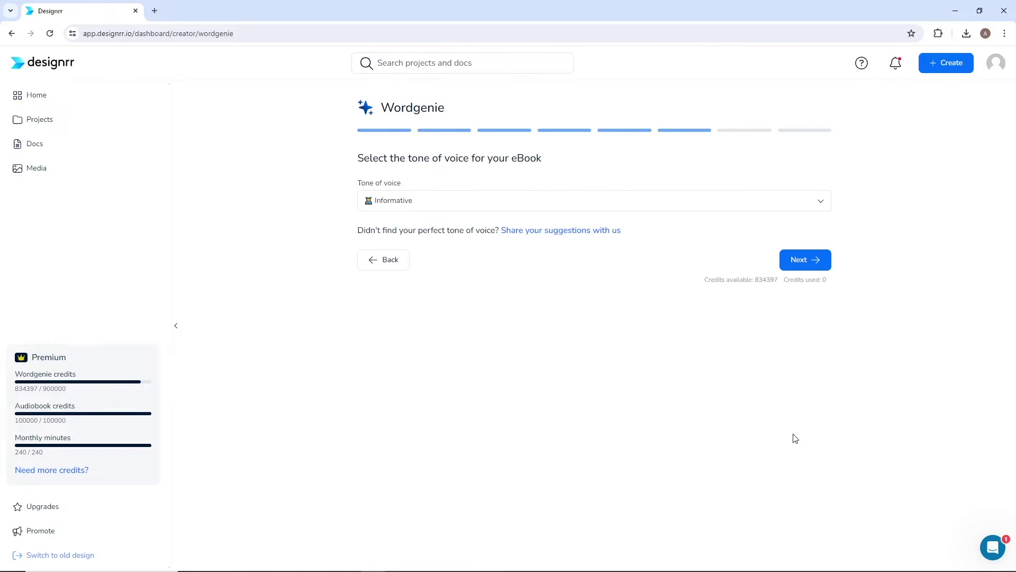
{"action": "left_click", "coordinate": [701, 200]}
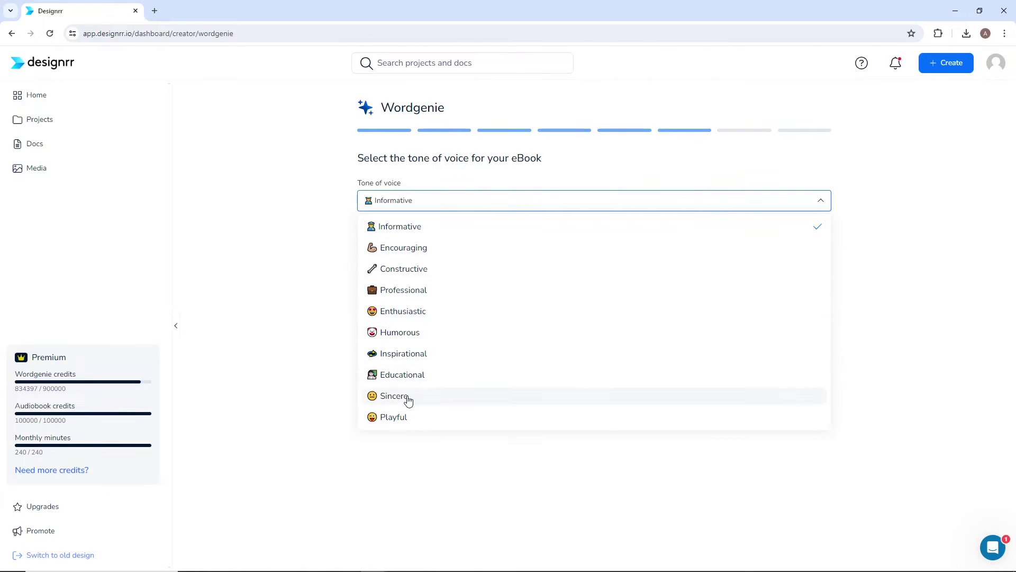
{"action": "left_click", "coordinate": [408, 374]}
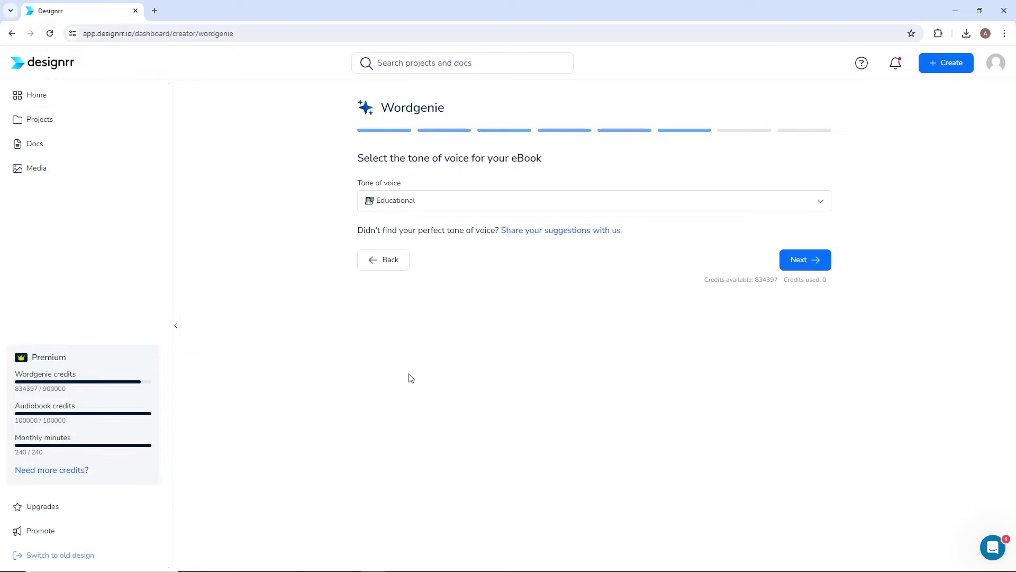
- Generate the Property Profit outline and scroll through all eleven chapters
{"action": "left_click", "coordinate": [800, 260]}
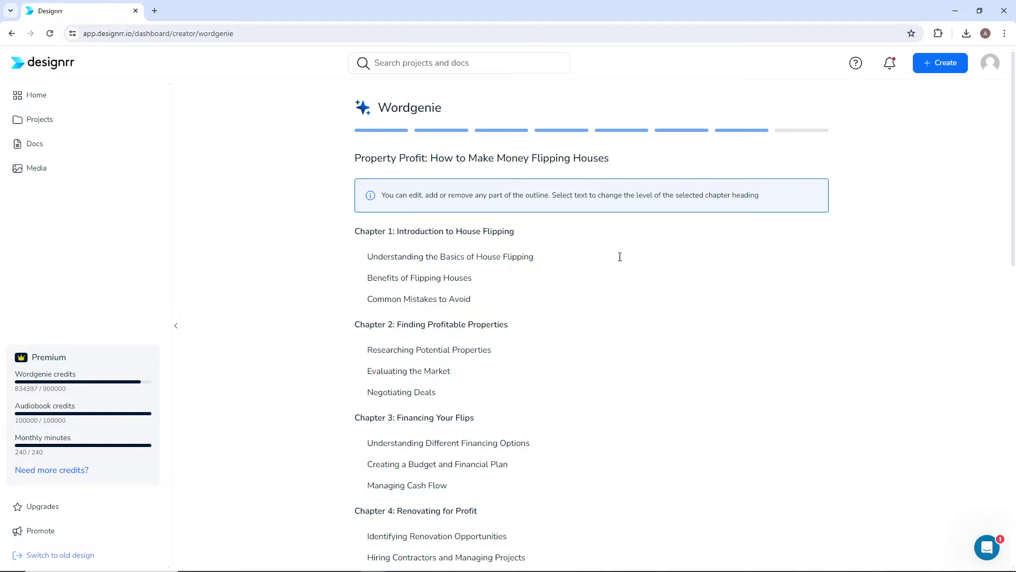
{"action": "scroll", "coordinate": [539, 251], "scroll_direction": "down", "scroll_amount": 1}
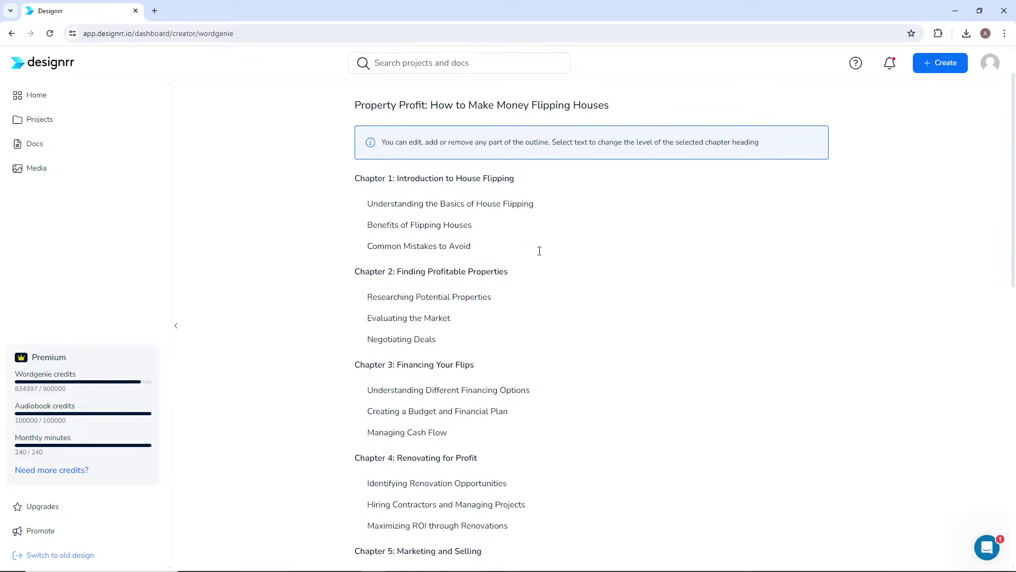
{"action": "scroll", "coordinate": [539, 251], "scroll_direction": "down", "scroll_amount": 8}
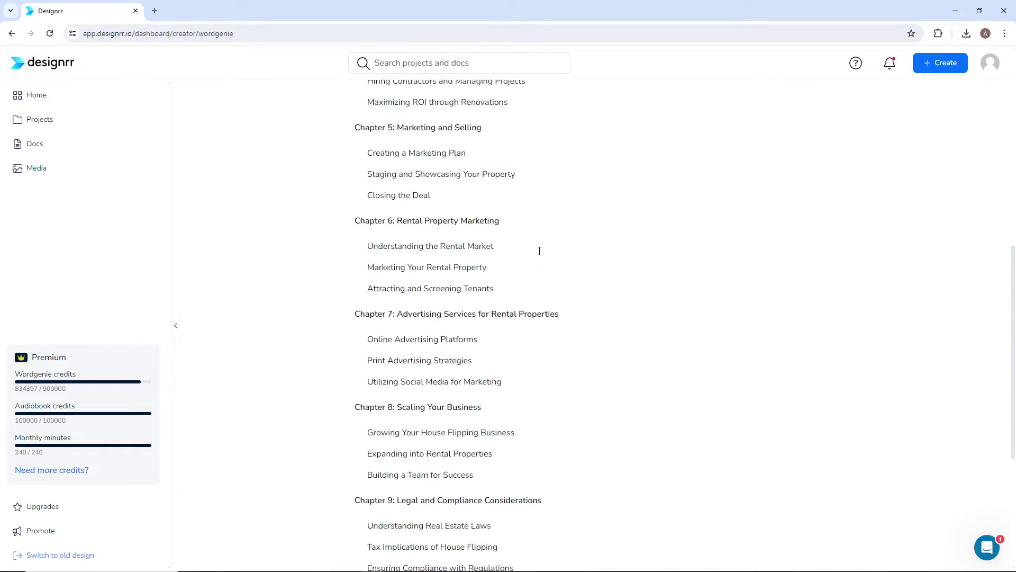
{"action": "scroll", "coordinate": [539, 251], "scroll_direction": "down", "scroll_amount": 5}
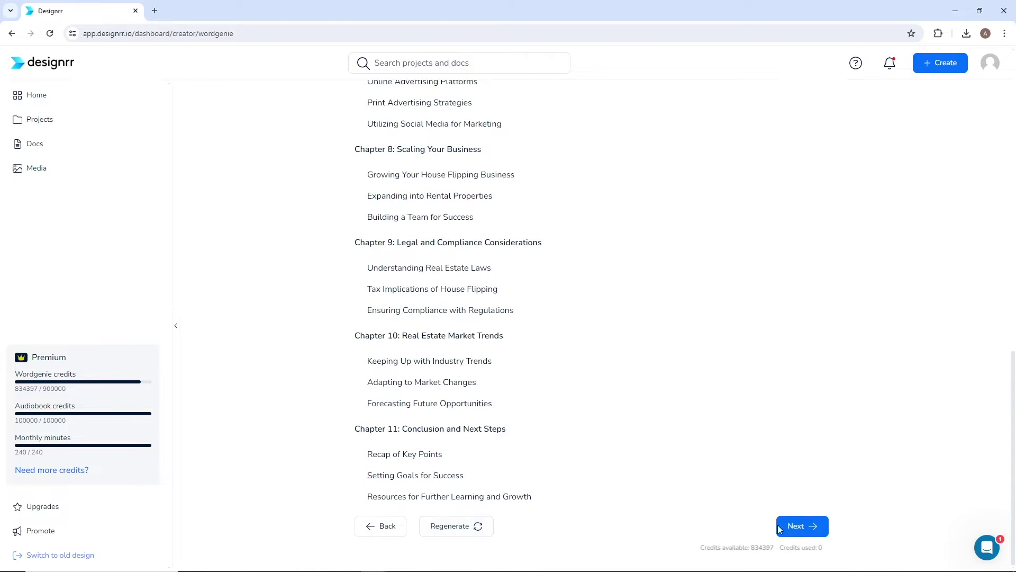
- Let Wordgenie write the eBook text, review it, then move on to template selection
{"action": "left_click", "coordinate": [818, 527]}
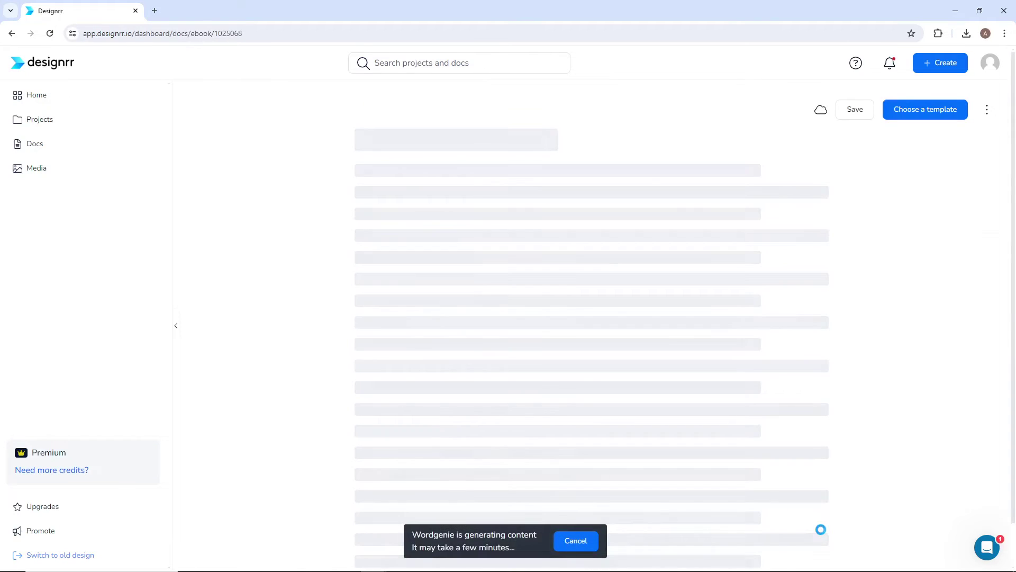
{"action": "scroll", "coordinate": [820, 529], "scroll_direction": "down", "scroll_amount": 4}
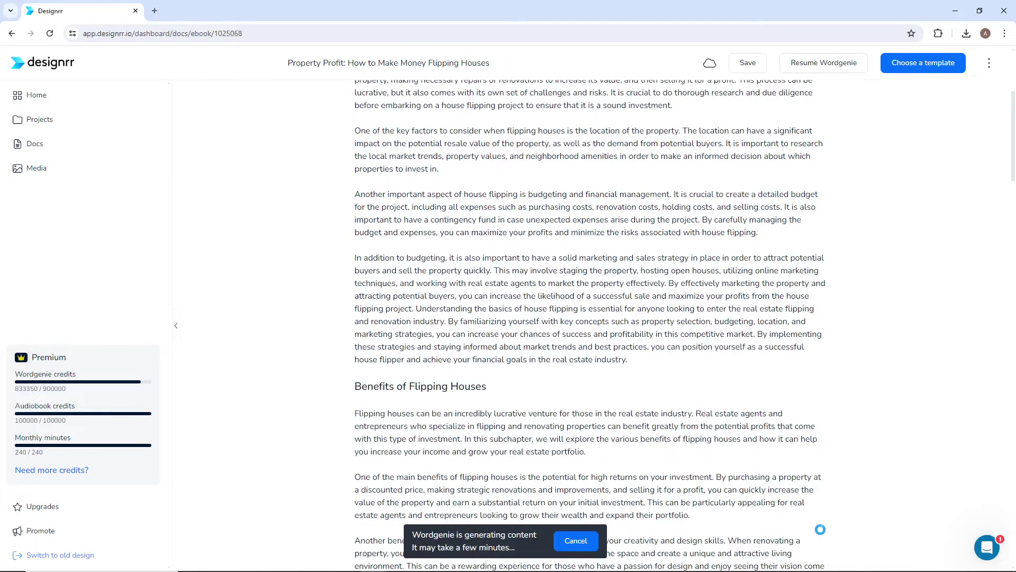
{"action": "scroll", "coordinate": [820, 529], "scroll_direction": "down", "scroll_amount": 8}
{"action": "scroll", "coordinate": [820, 529], "scroll_direction": "down", "scroll_amount": 10}
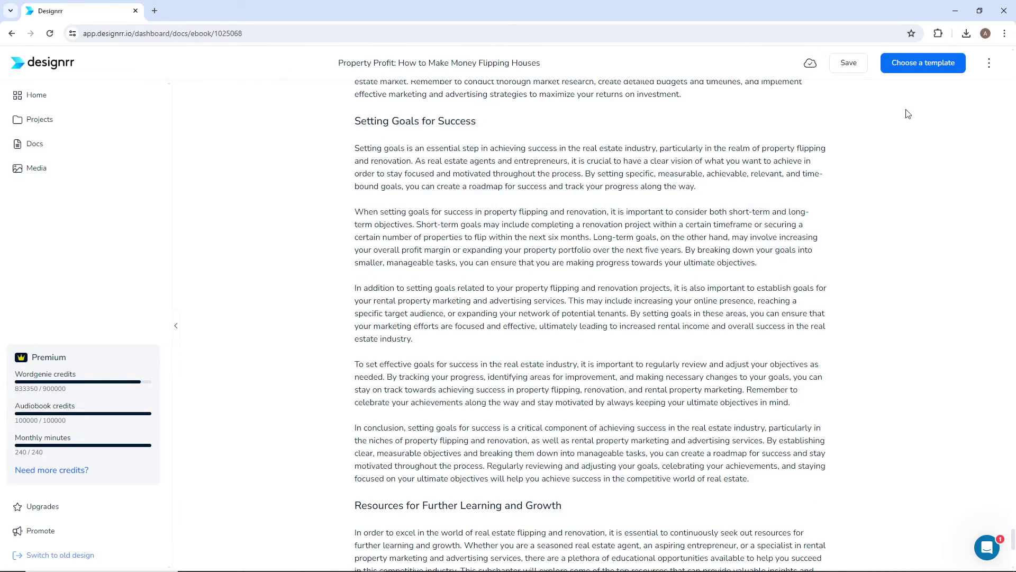
{"action": "left_click", "coordinate": [924, 63]}
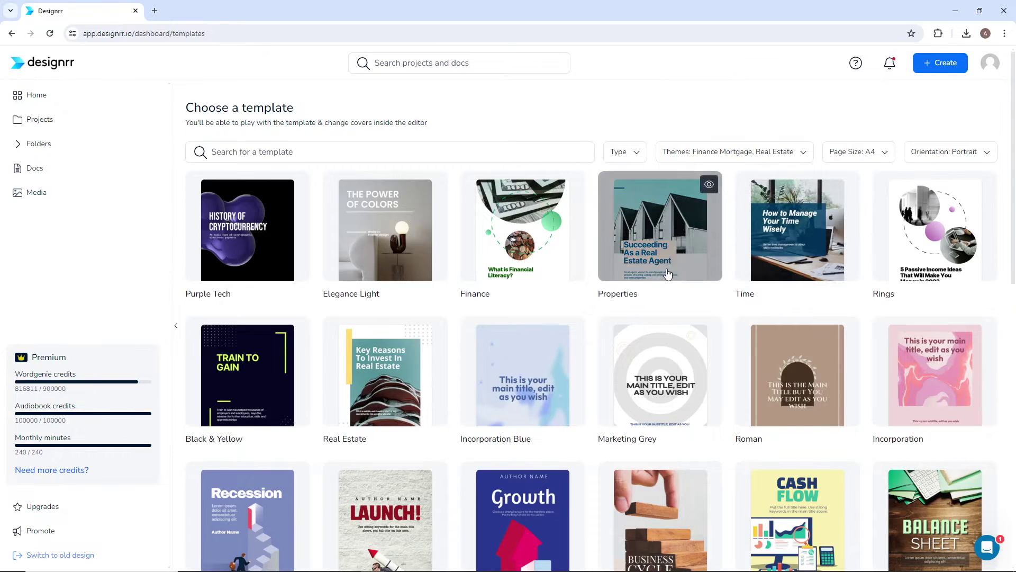
- Check the template gallery's Type, Page Size and Orientation filters
{"action": "scroll", "coordinate": [665, 274], "scroll_direction": "down", "scroll_amount": 2}
{"action": "scroll", "coordinate": [665, 274], "scroll_direction": "up", "scroll_amount": 2}
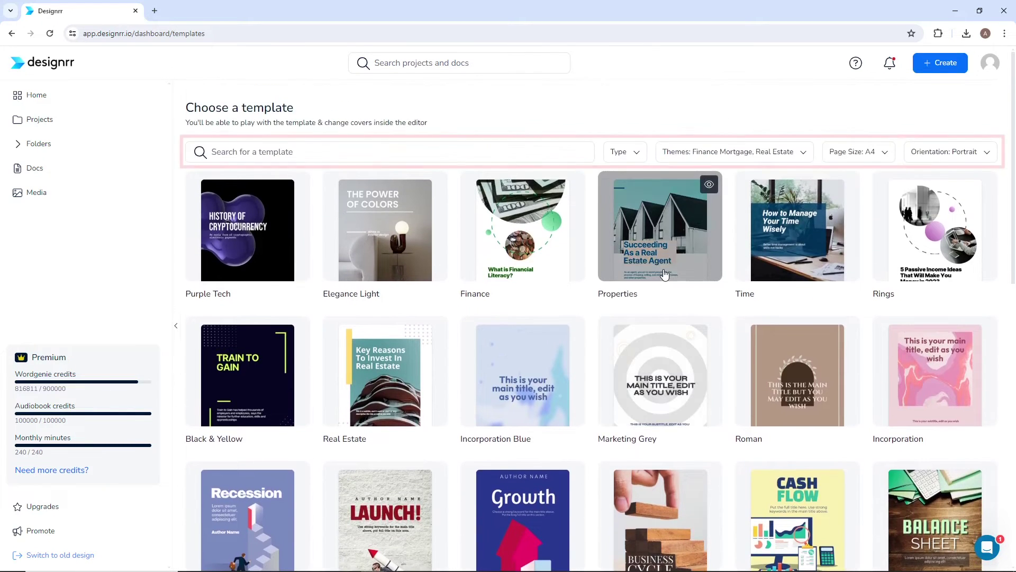
{"action": "left_click", "coordinate": [635, 150]}
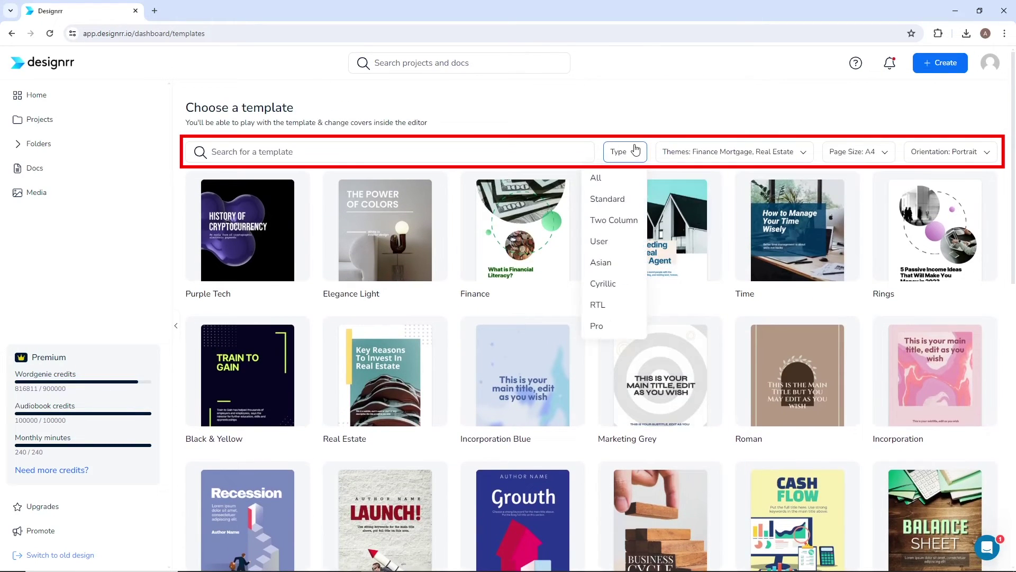
{"action": "left_click", "coordinate": [892, 152]}
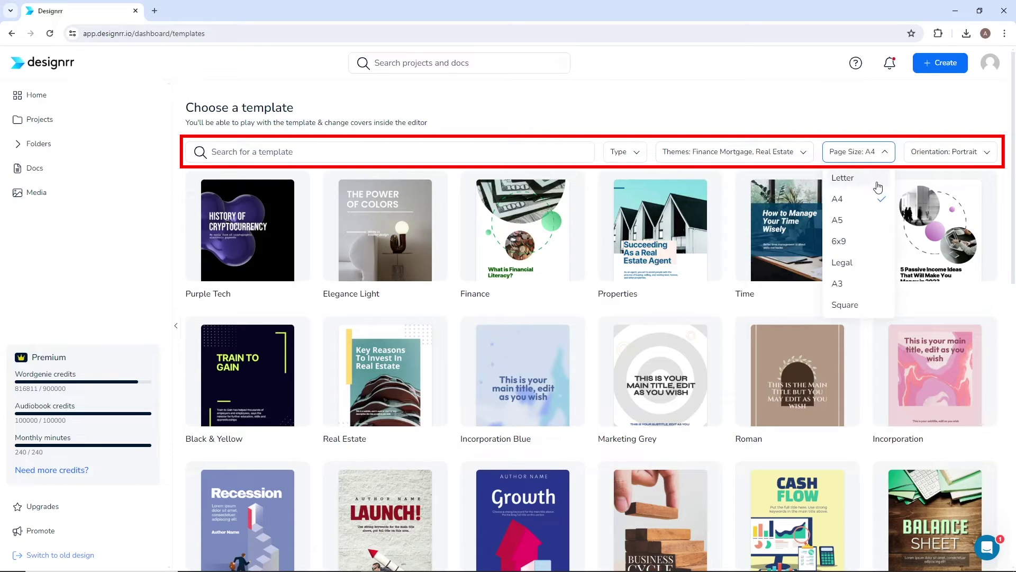
{"action": "left_click", "coordinate": [934, 157]}
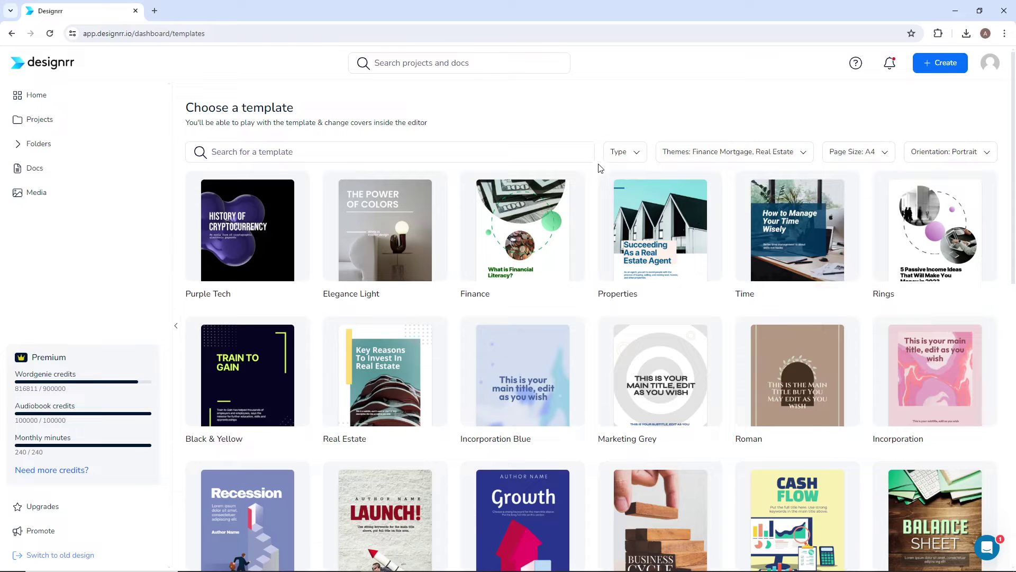
- Preview the Properties template's page designs and apply it to the eBook
{"action": "left_click", "coordinate": [659, 259]}
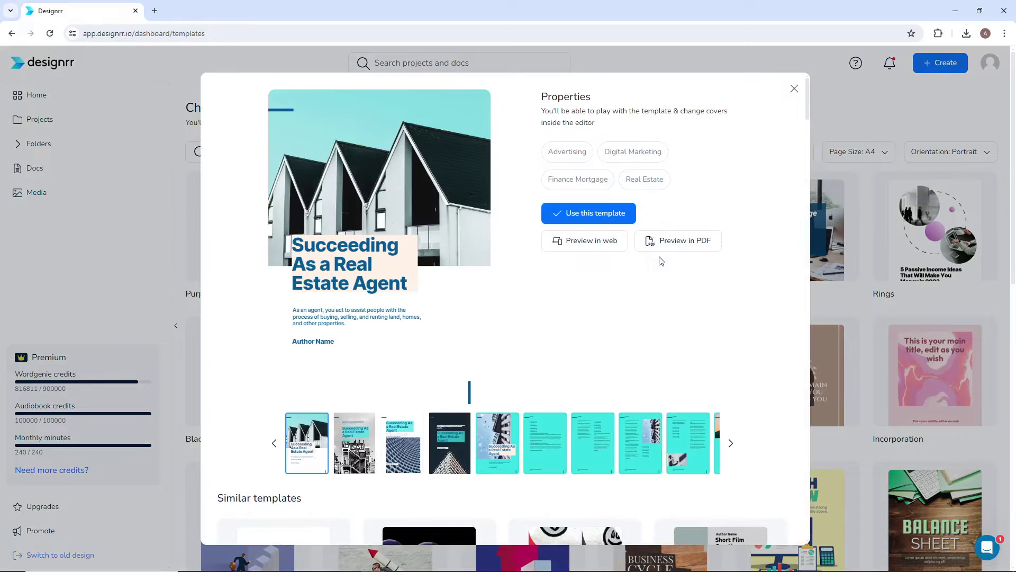
{"action": "left_click", "coordinate": [355, 441]}
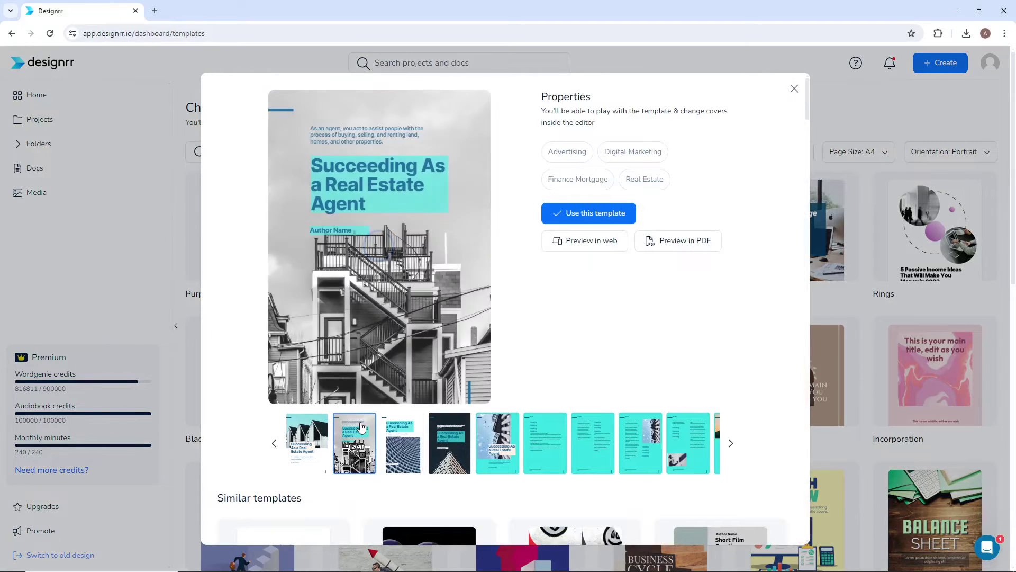
{"action": "left_click", "coordinate": [392, 434]}
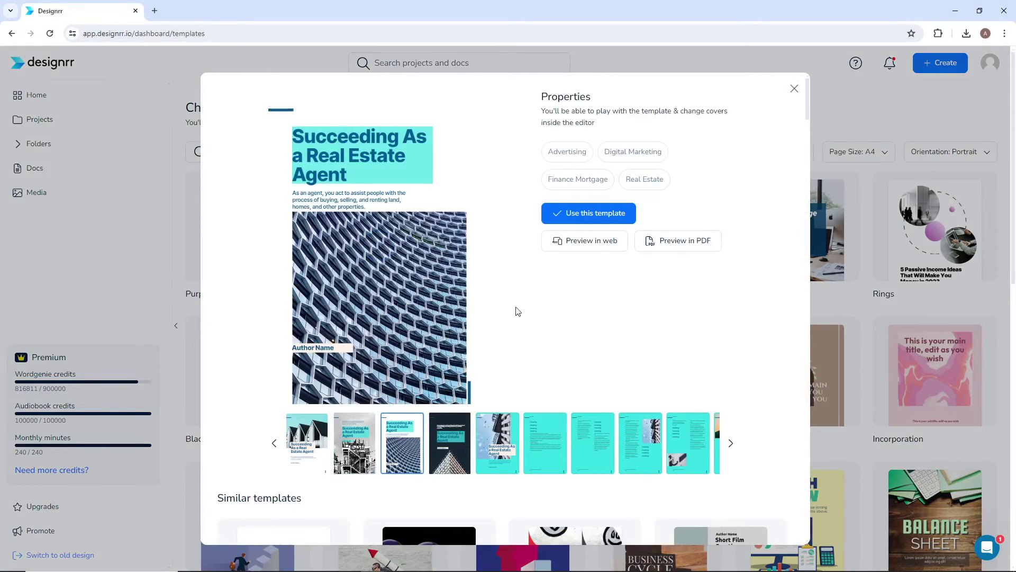
{"action": "left_click", "coordinate": [576, 220]}
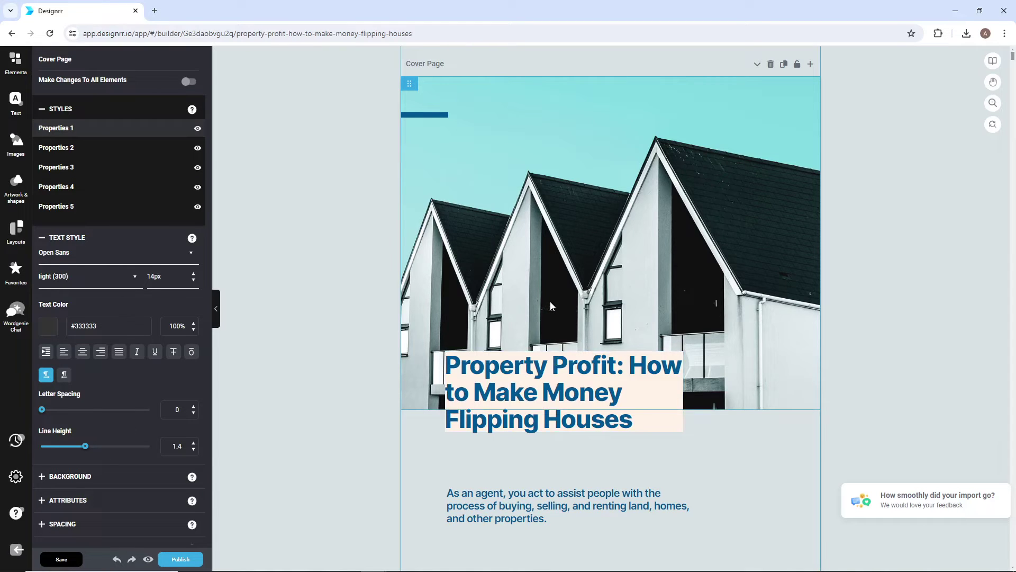
- Scroll past the cover and table of contents and select the 'First and foremost' paragraph
{"action": "scroll", "coordinate": [550, 305], "scroll_direction": "down", "scroll_amount": 10}
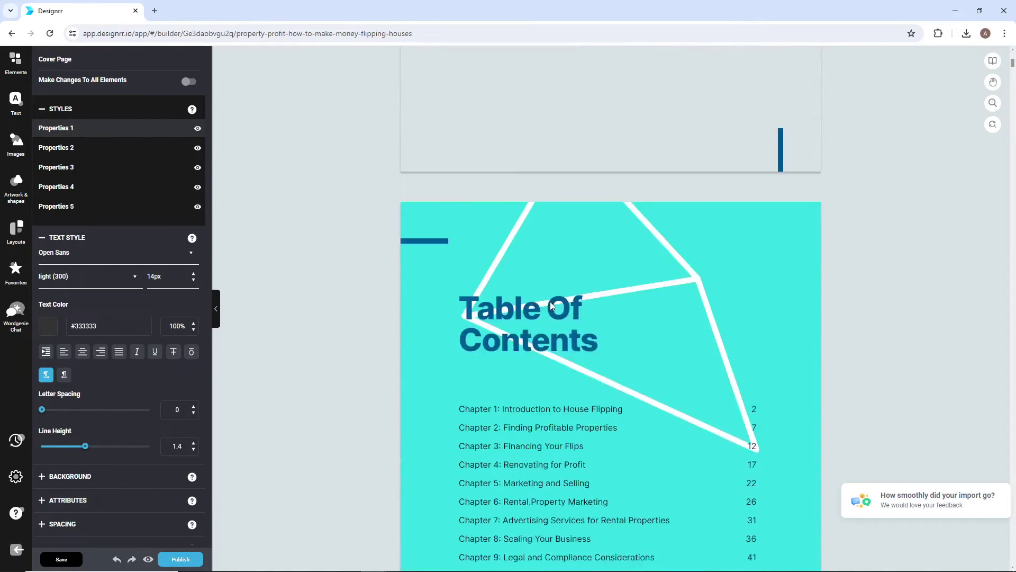
{"action": "scroll", "coordinate": [551, 306], "scroll_direction": "down", "scroll_amount": 8}
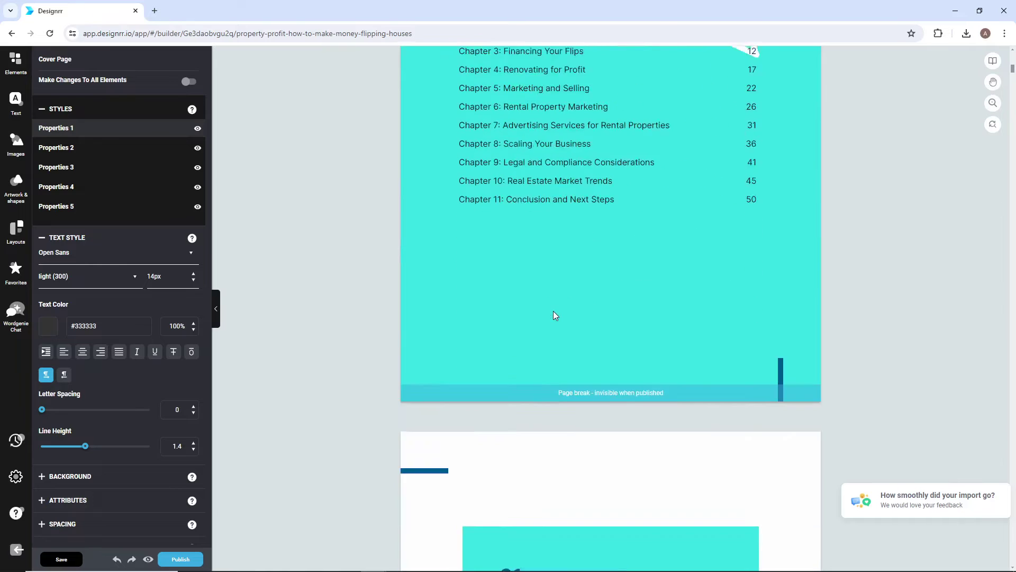
{"action": "scroll", "coordinate": [553, 315], "scroll_direction": "down", "scroll_amount": 10}
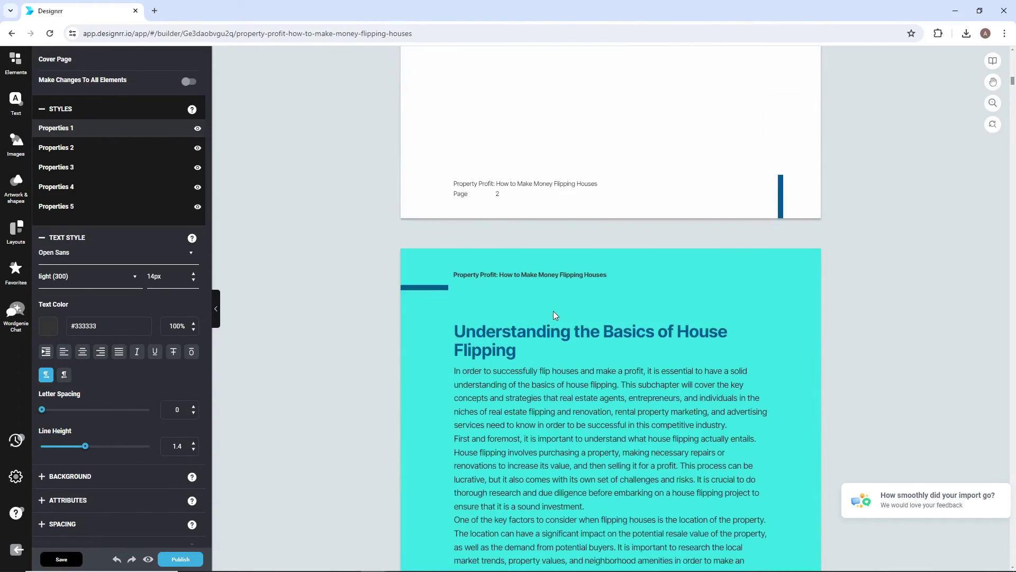
{"action": "scroll", "coordinate": [554, 316], "scroll_direction": "down", "scroll_amount": 4}
{"action": "left_click", "coordinate": [558, 290]}
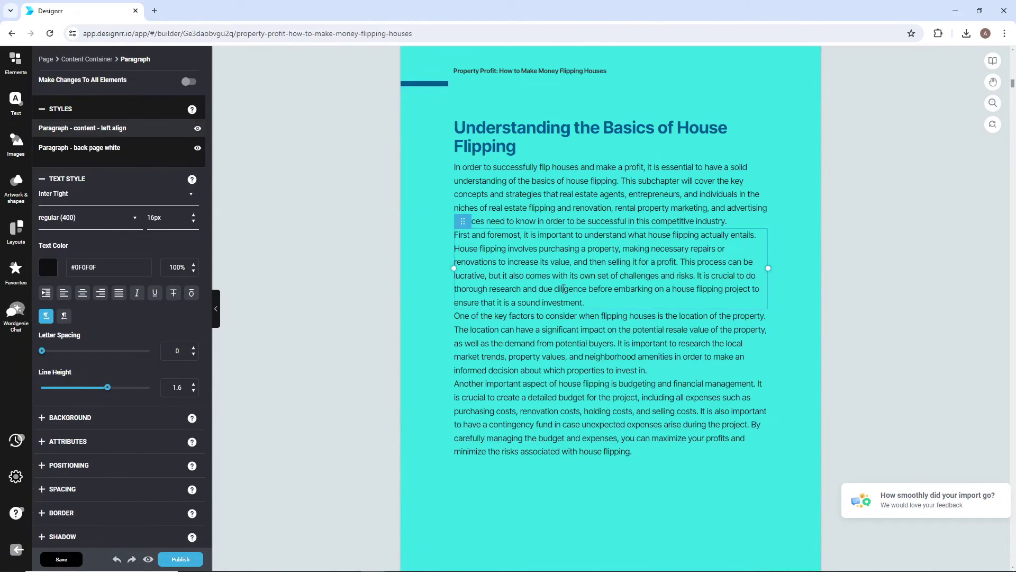
- Delete the 'First and foremost' paragraph, then undo the deletion
{"action": "left_click_drag", "start_coordinate": [592, 302], "coordinate": [456, 234]}
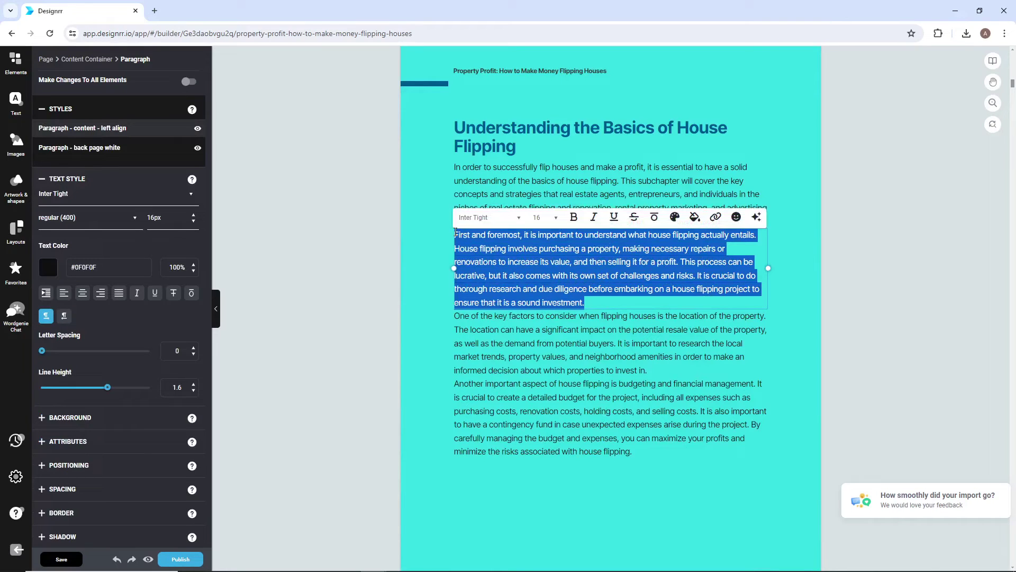
{"action": "key", "text": "Delete"}
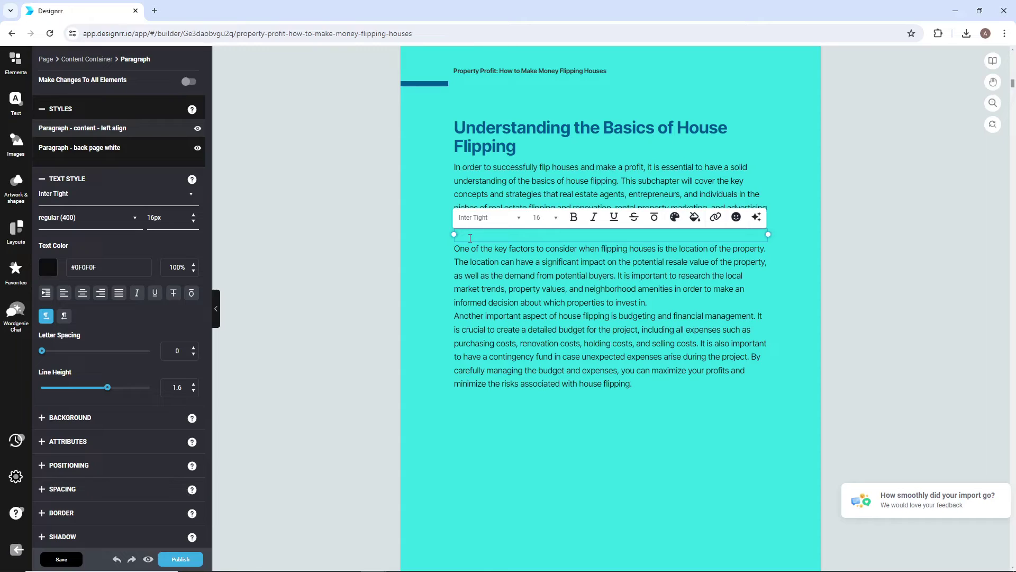
{"action": "key", "text": "ctrl+z"}
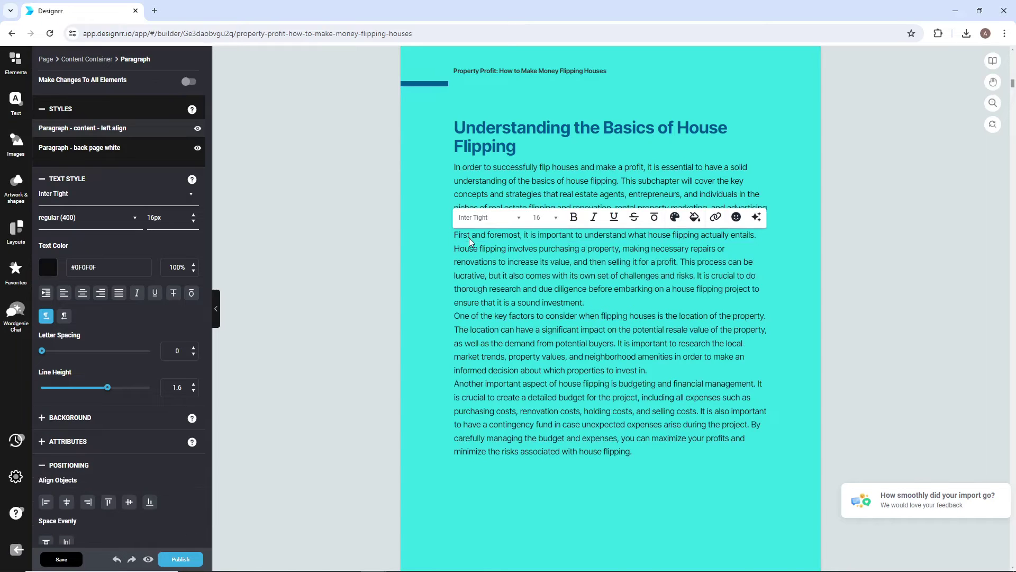
- Move the paragraph above 'In order to successfully' and enable Make Changes To All Elements
{"action": "left_click", "coordinate": [620, 271]}
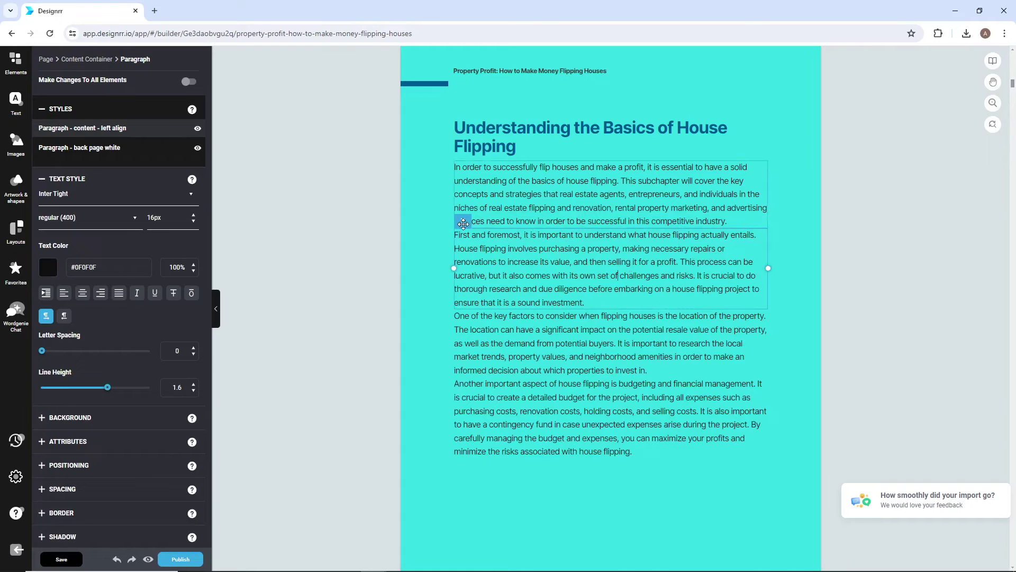
{"action": "left_click_drag", "start_coordinate": [463, 221], "coordinate": [479, 152]}
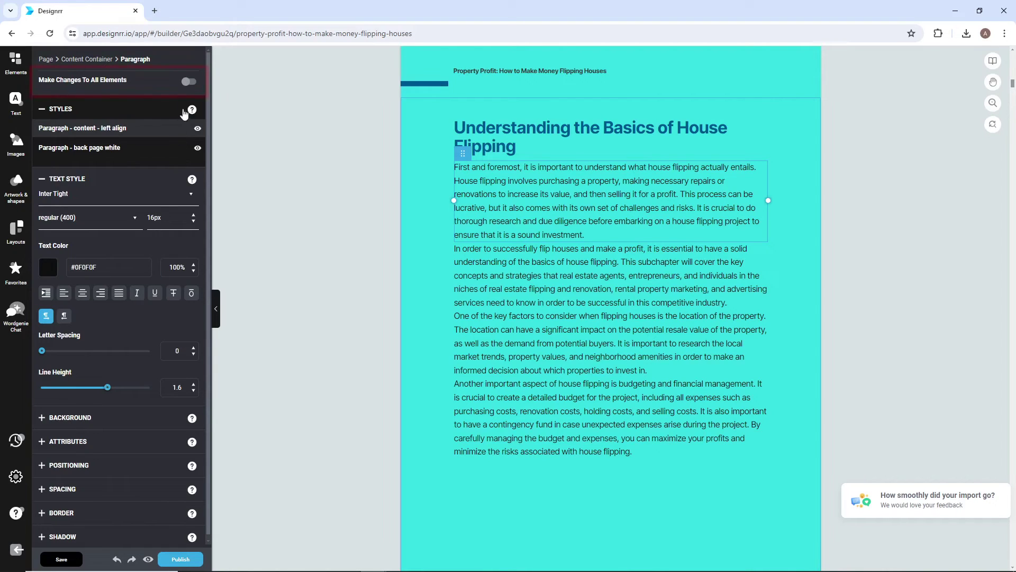
{"action": "left_click", "coordinate": [189, 83]}
- Disable Make Changes To All Elements and place the orange-sofa living-room photo above 'In addition to budgeting'
{"action": "left_click", "coordinate": [191, 83]}
{"action": "left_click", "coordinate": [21, 154]}
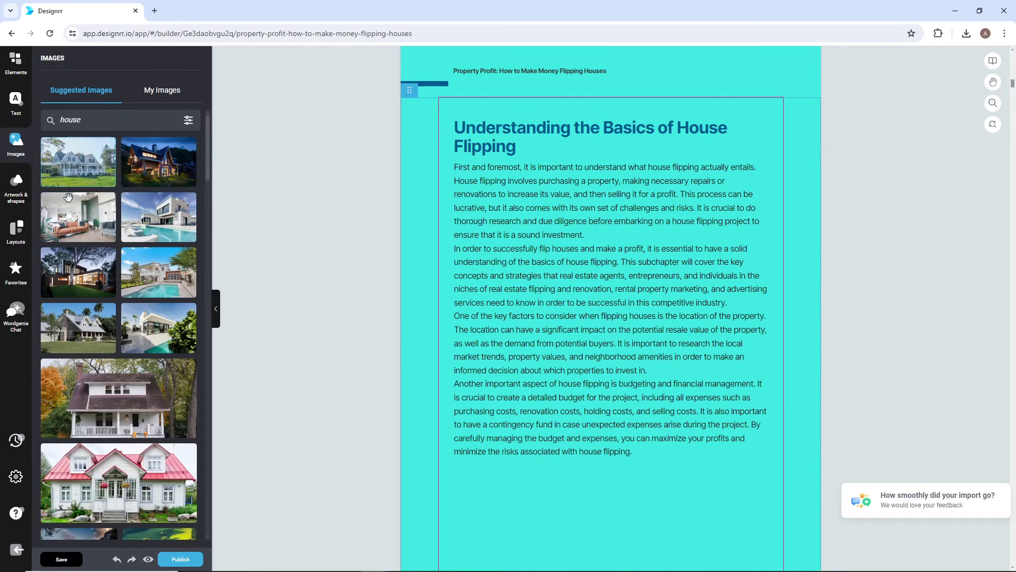
{"action": "left_click_drag", "start_coordinate": [80, 217], "coordinate": [535, 488]}
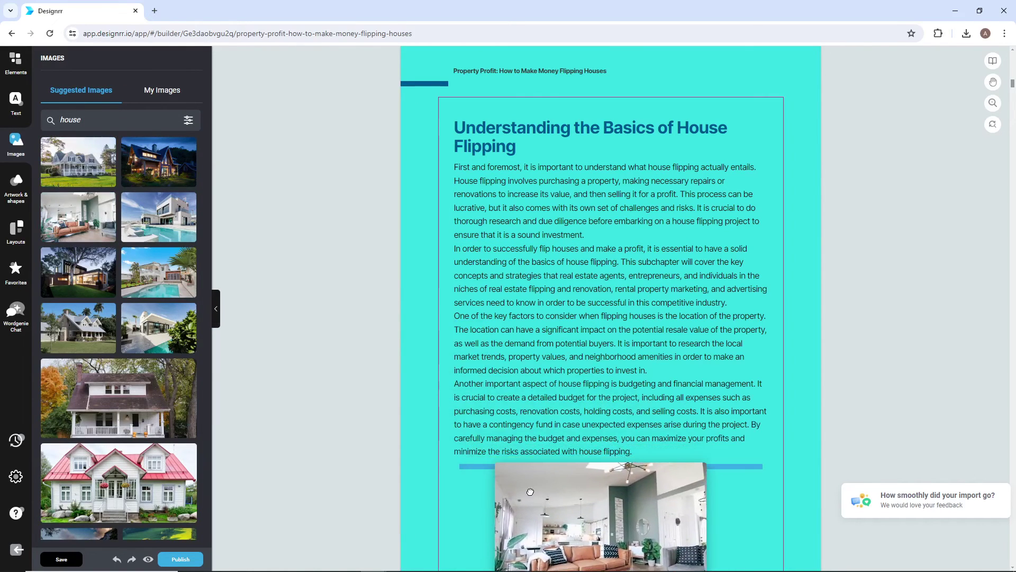
{"action": "scroll", "coordinate": [558, 491], "scroll_direction": "down", "scroll_amount": 3}
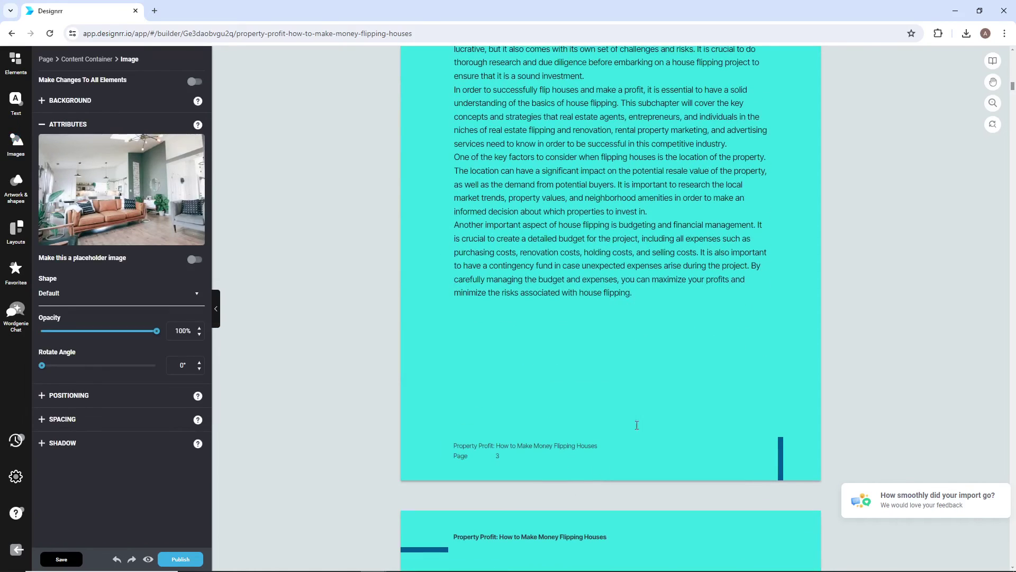
{"action": "left_click", "coordinate": [644, 358]}
{"action": "left_click", "coordinate": [643, 355]}
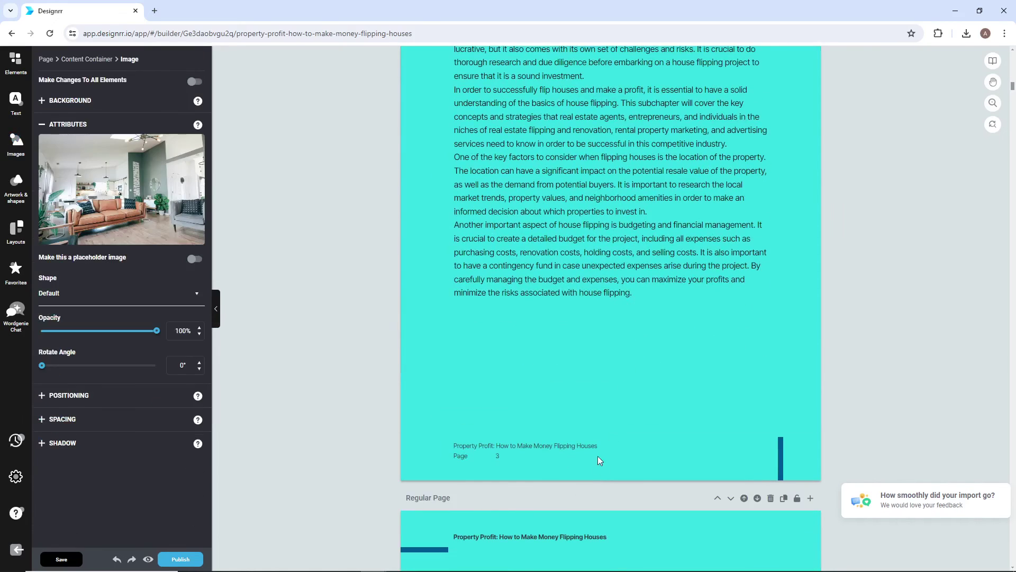
- Scroll down the eBook and bring up the Publish export options
{"action": "scroll", "coordinate": [598, 456], "scroll_direction": "down", "scroll_amount": 5}
{"action": "scroll", "coordinate": [597, 458], "scroll_direction": "down", "scroll_amount": 3}
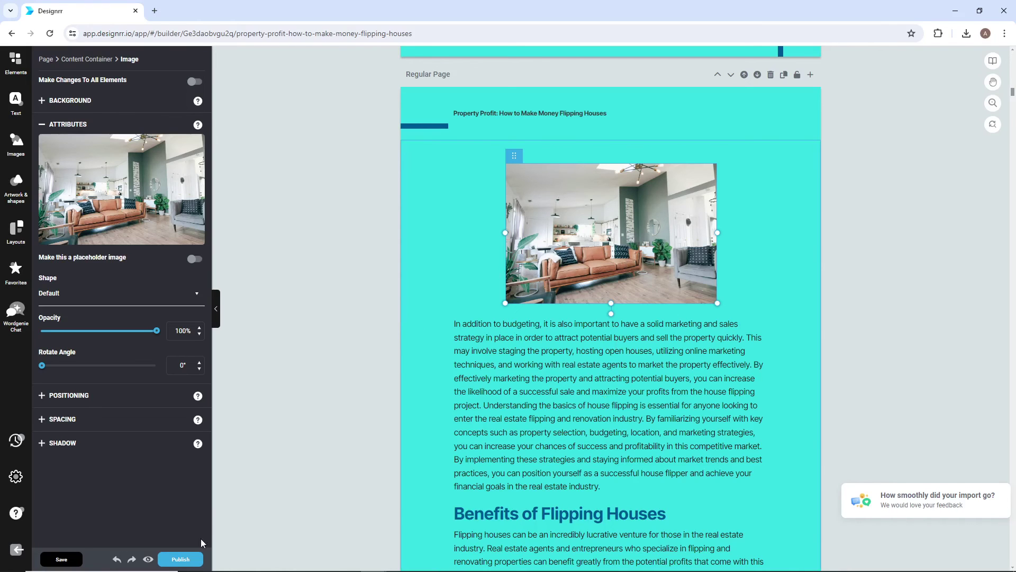
{"action": "left_click", "coordinate": [200, 560]}
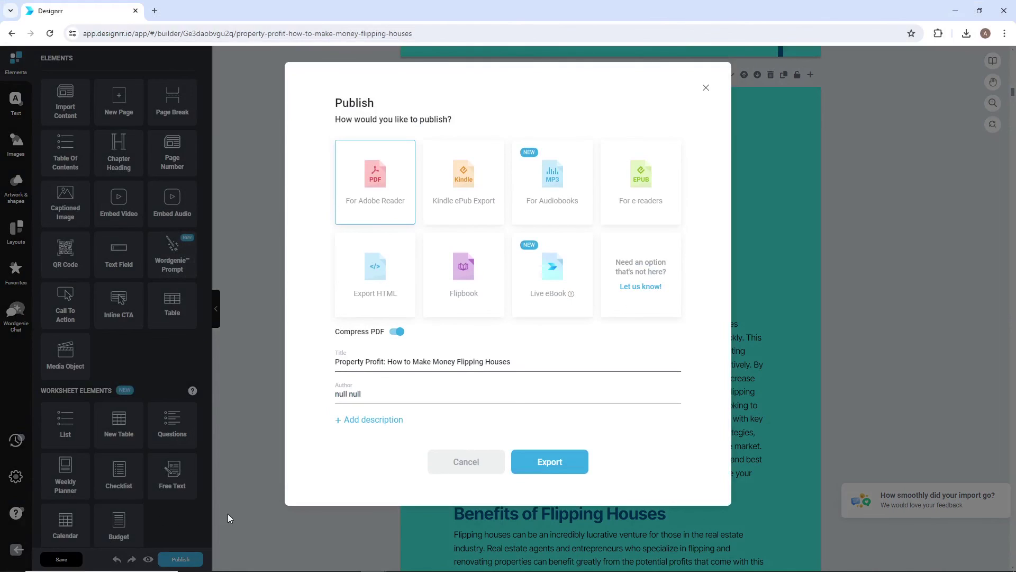
- Export 'Property Profit: How to Make Money Flipping Houses' as a compressed PDF for Adobe Reader
{"action": "left_click", "coordinate": [539, 464]}
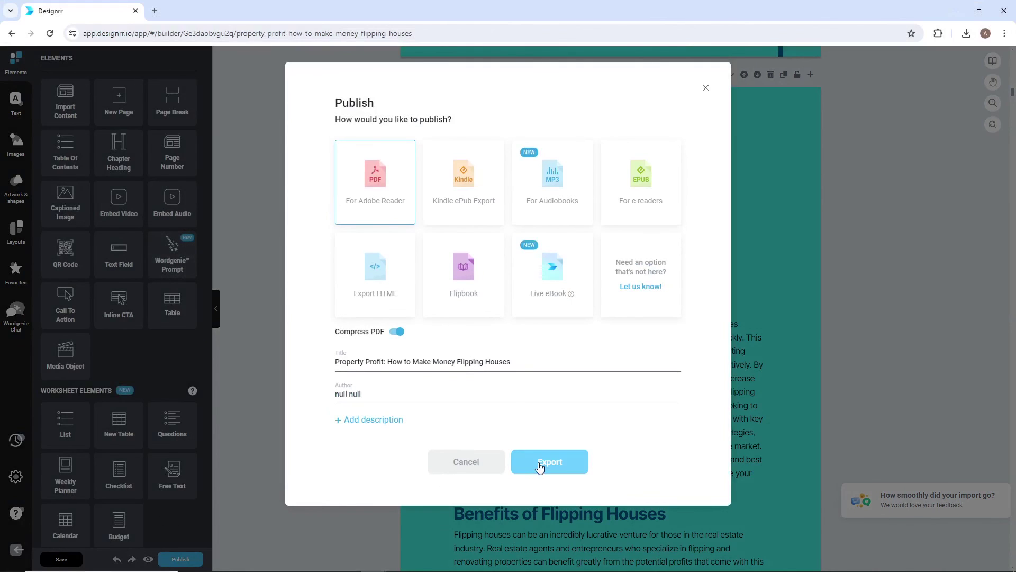